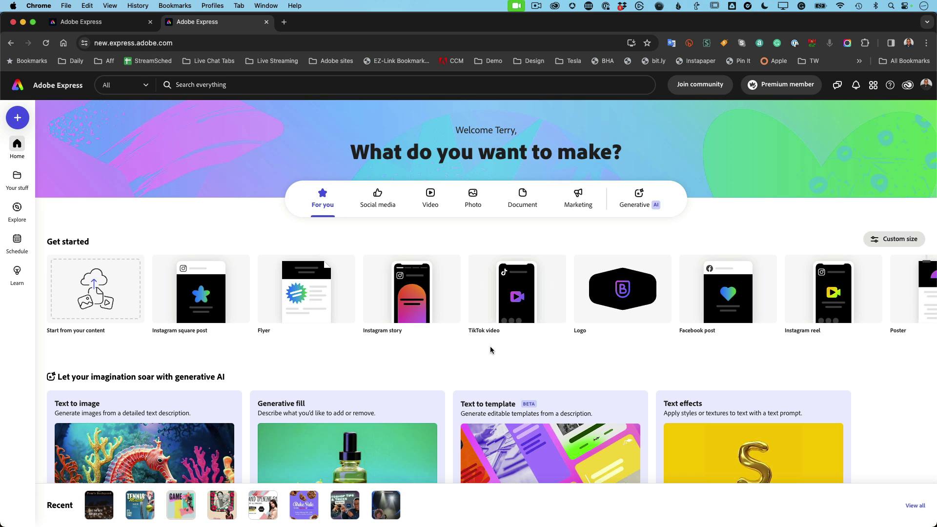
# Create a TikTok video from scratch and search the stock videos for "yard party"
pyautogui.moveTo(507, 317)
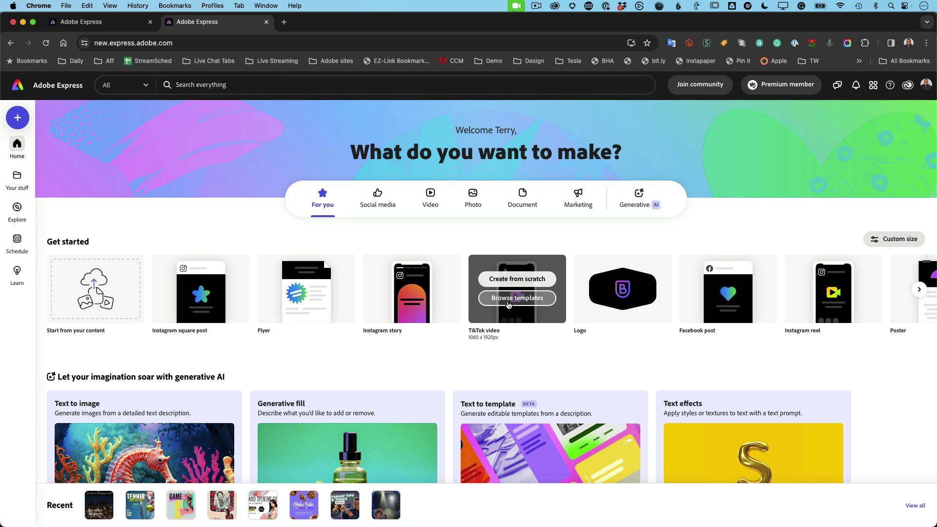
pyautogui.click(510, 278)
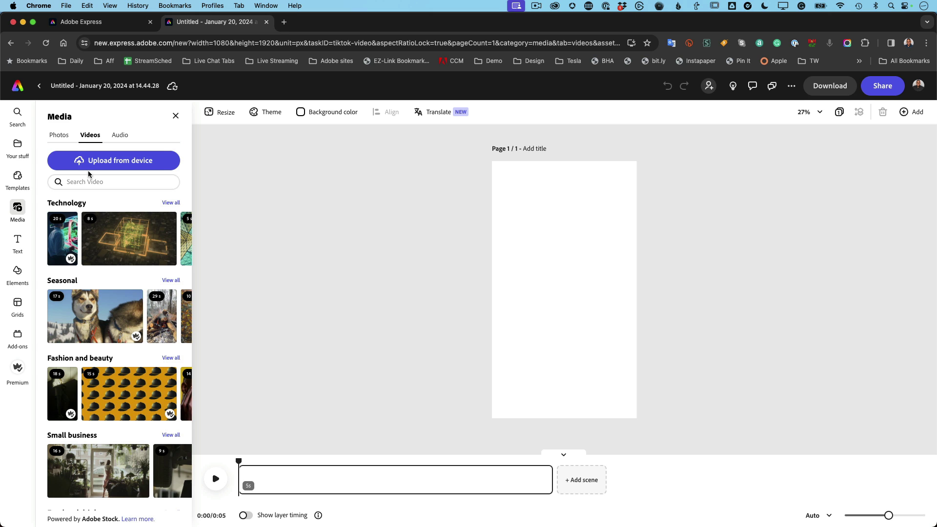
pyautogui.click(90, 183)
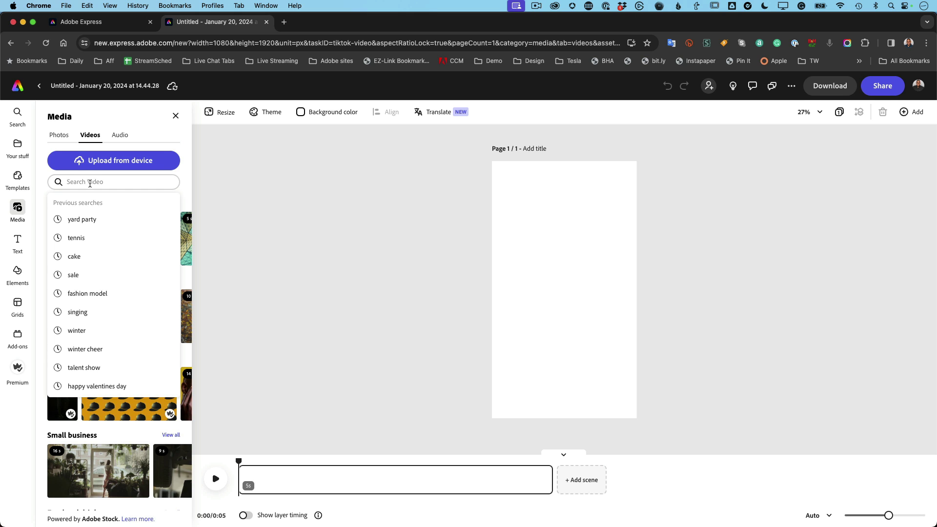
pyautogui.write('f')
pyautogui.press('BackSpace')
pyautogui.write('yard')
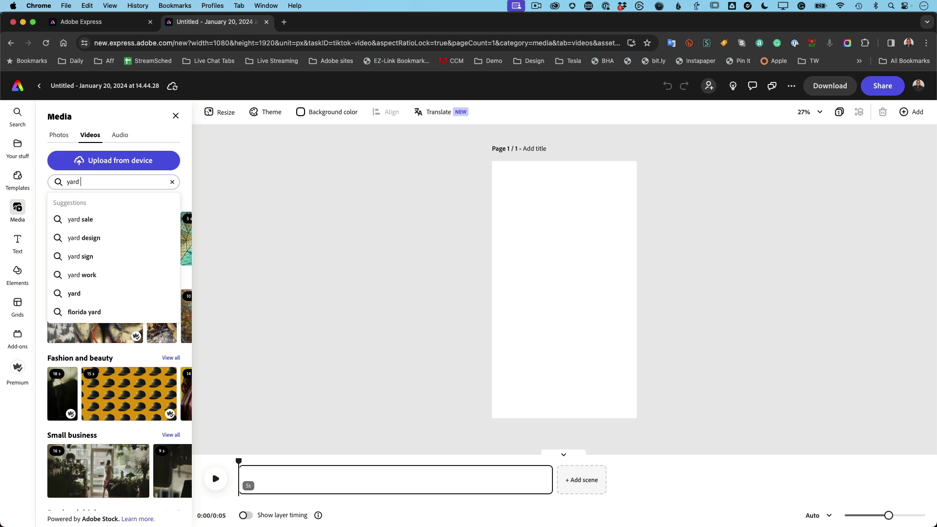
pyautogui.write(' part')
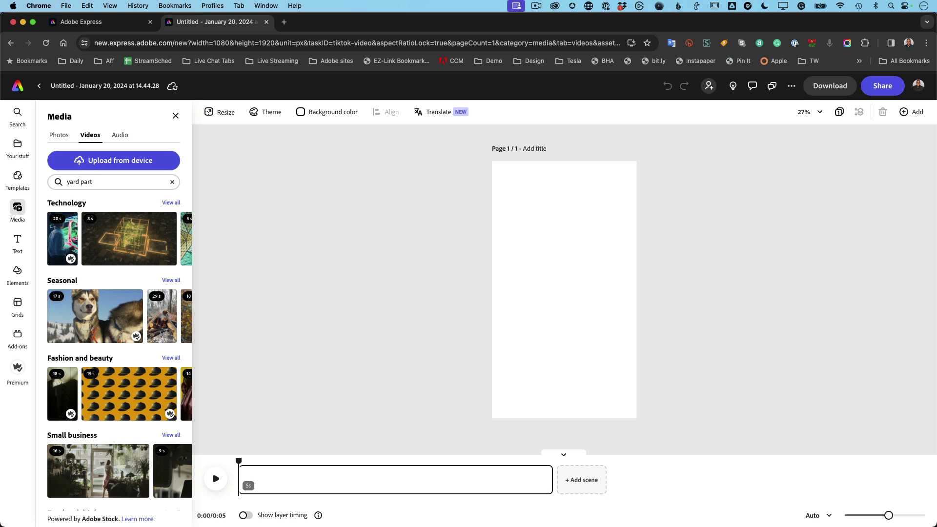
pyautogui.write('y')
pyautogui.press('Return')
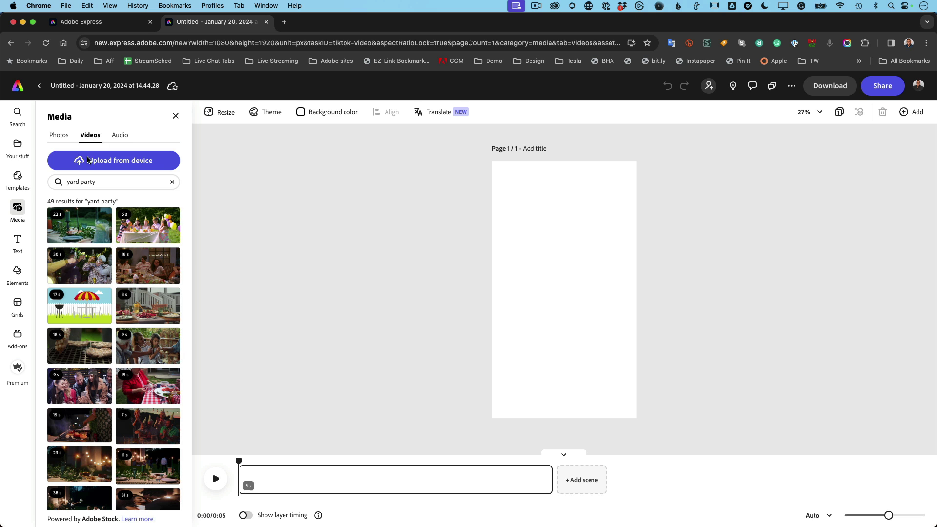
# Insert the 9-second clip of friends gathered around a phone and make it fill the page
pyautogui.scroll(-5, 105, 257)
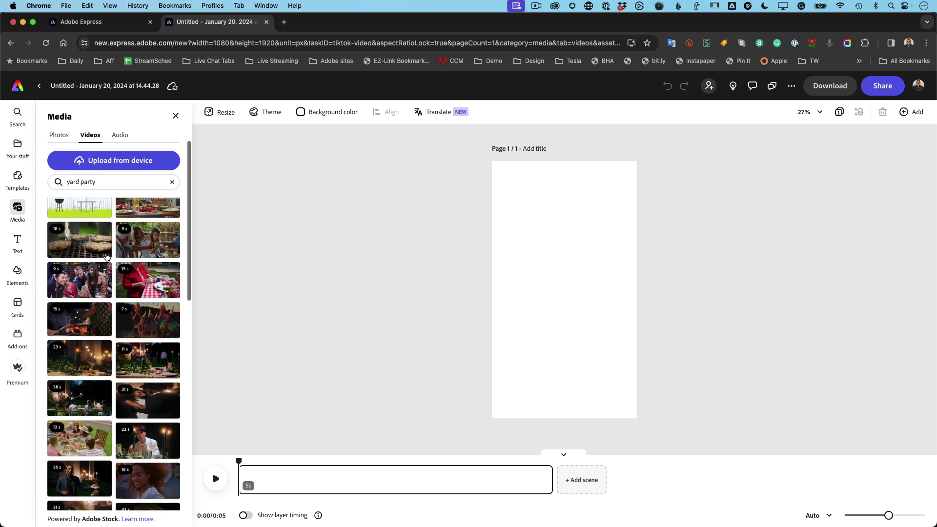
pyautogui.scroll(-10, 106, 257)
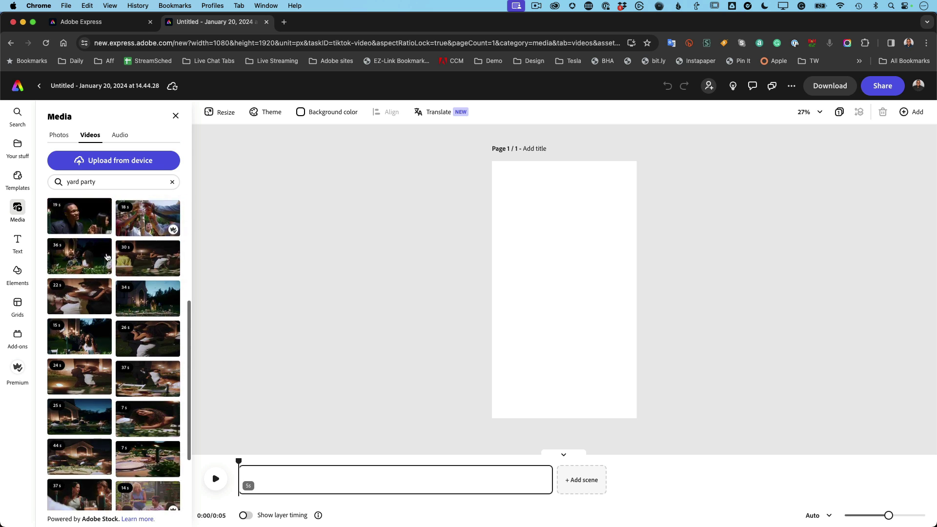
pyautogui.scroll(4, 106, 257)
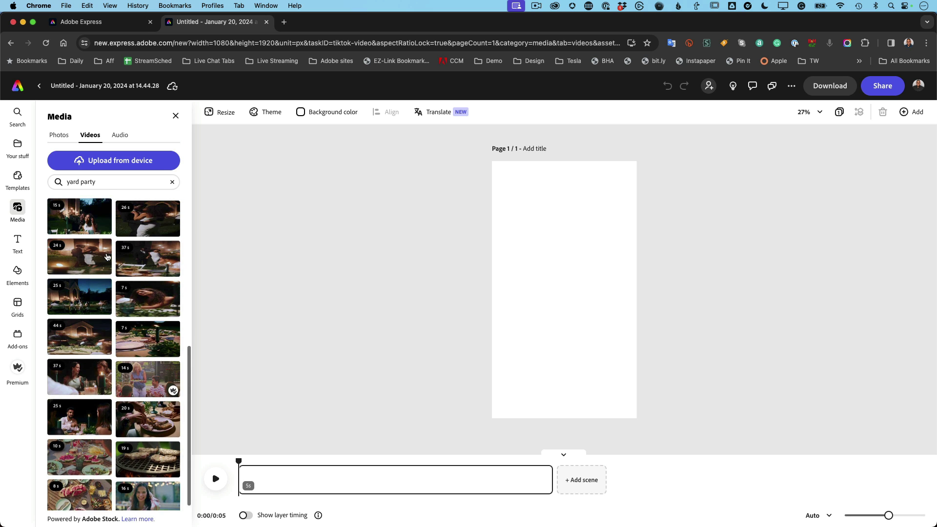
pyautogui.scroll(10, 106, 255)
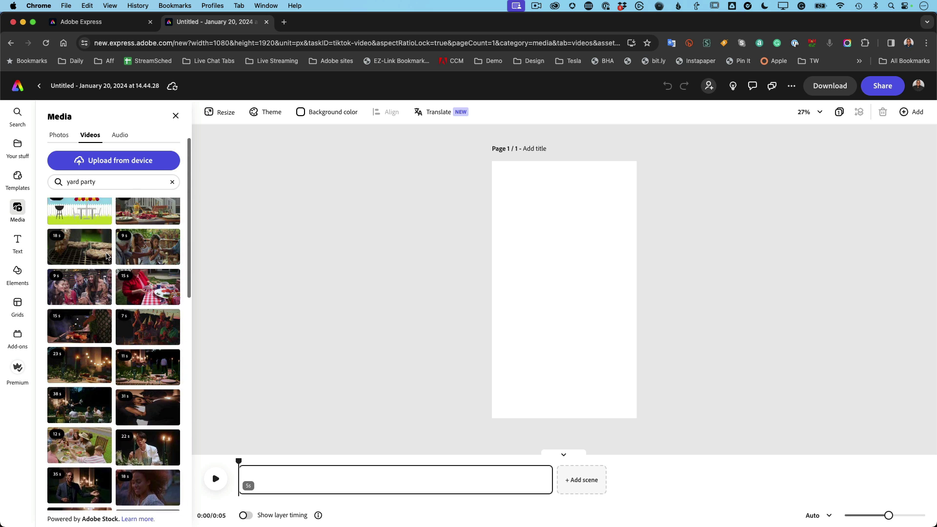
pyautogui.scroll(1, 107, 257)
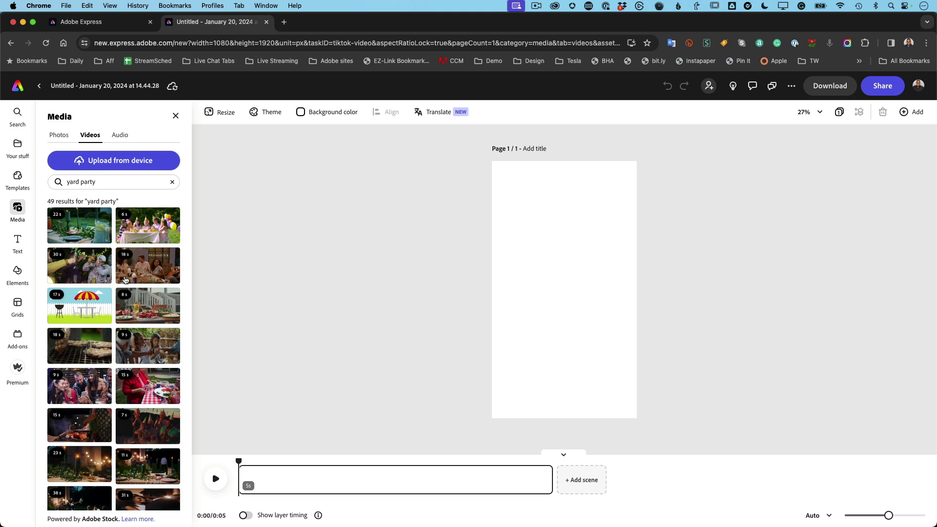
pyautogui.scroll(-1, 125, 277)
pyautogui.scroll(-2, 125, 279)
pyautogui.scroll(-2, 125, 279)
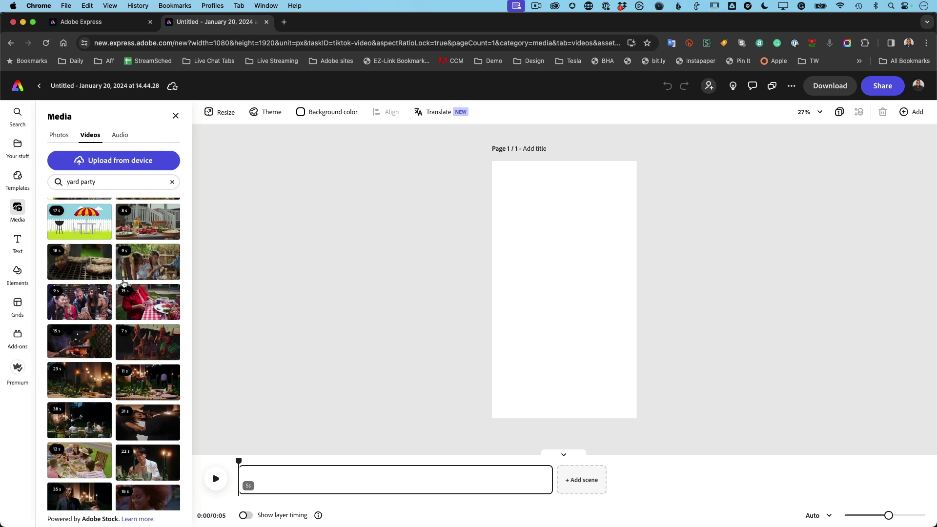
pyautogui.click(82, 306)
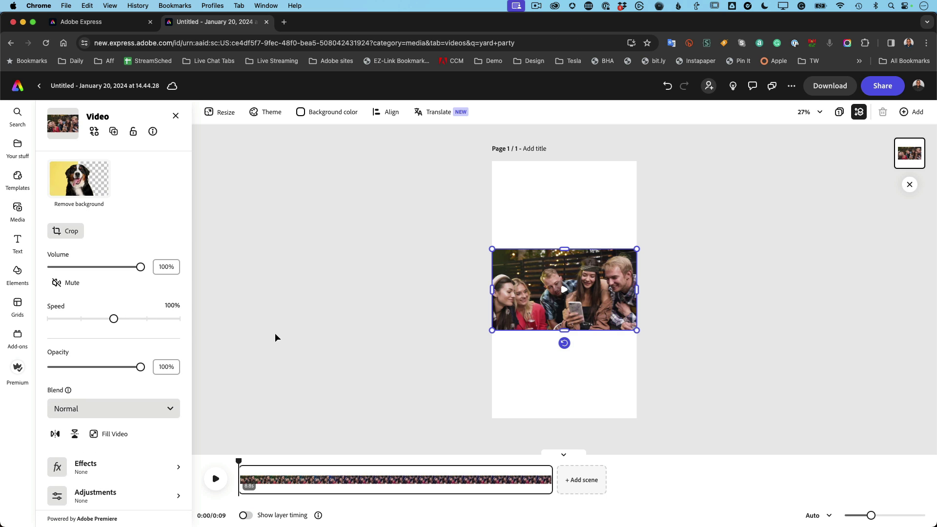
pyautogui.click(126, 434)
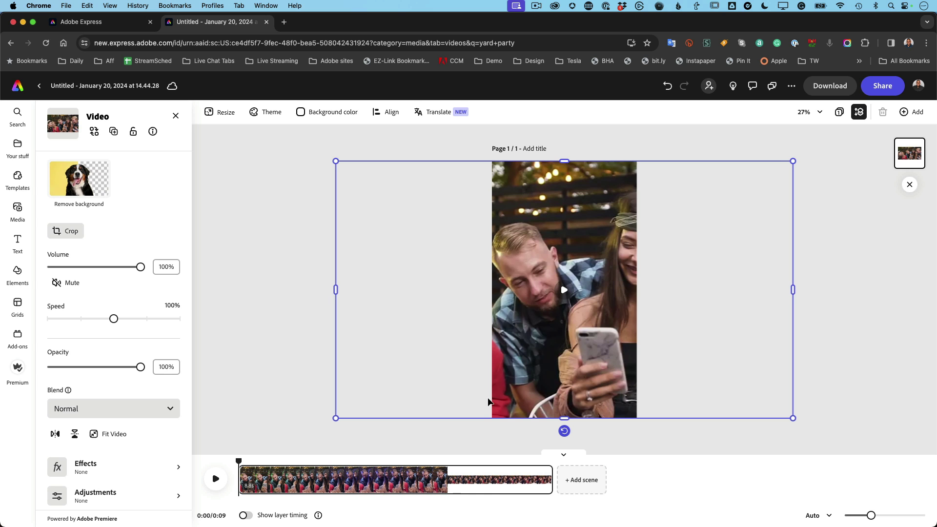
# Check the clip at several times and reposition it horizontally to frame the two women and the man beside them
pyautogui.moveTo(236, 457); pyautogui.dragTo(413, 460)
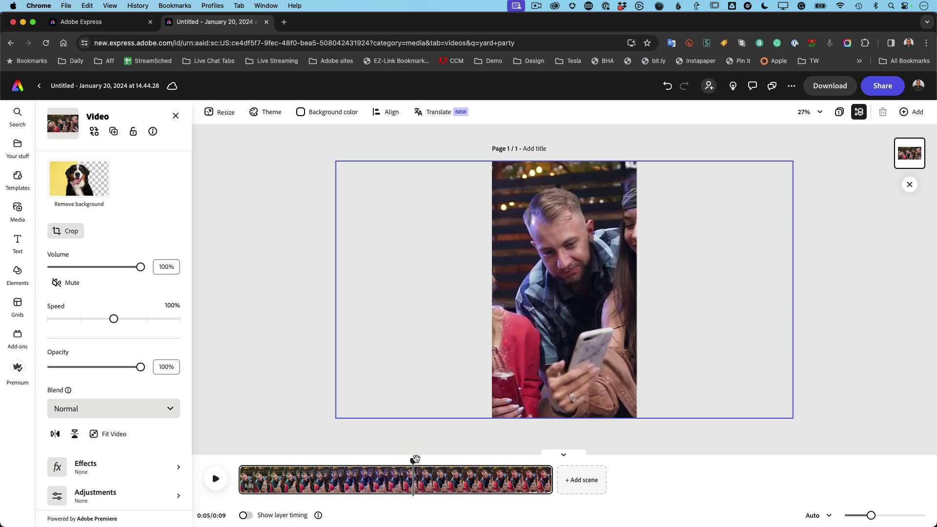
pyautogui.moveTo(576, 353); pyautogui.dragTo(671, 349)
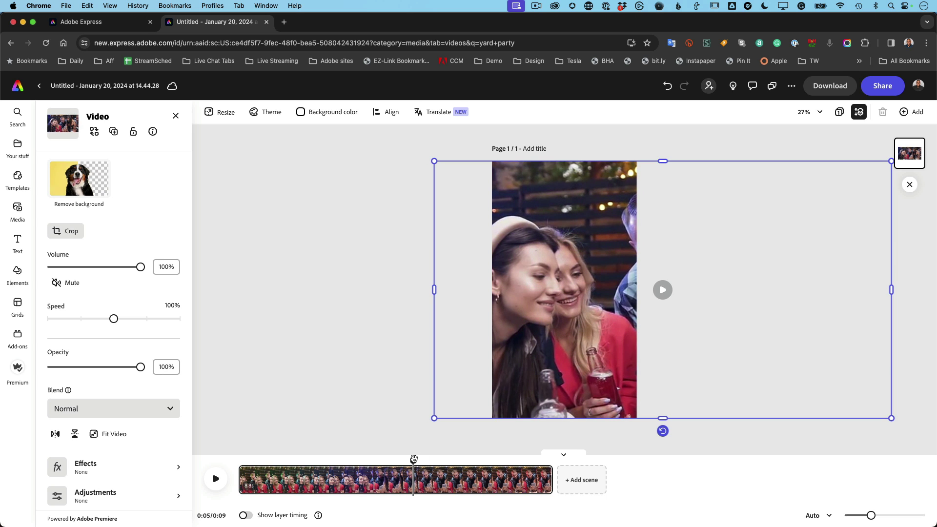
pyautogui.moveTo(412, 459); pyautogui.dragTo(489, 435)
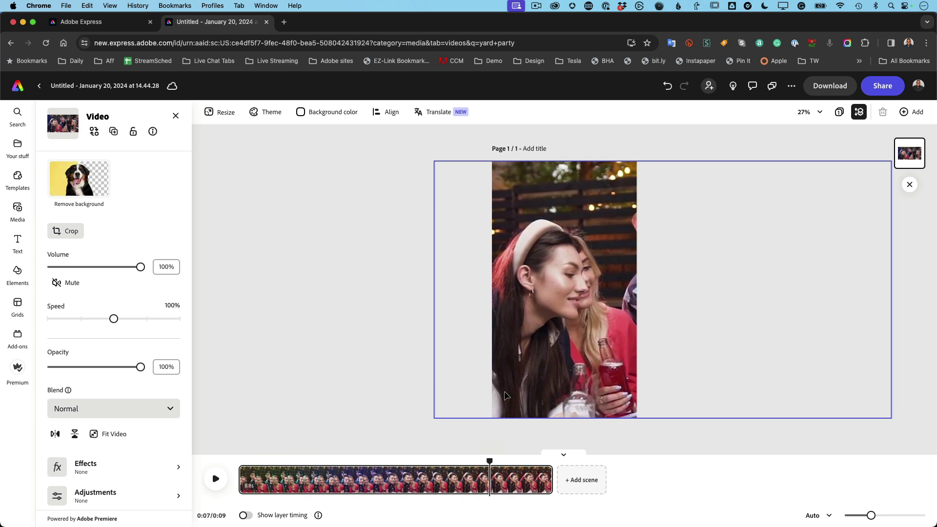
pyautogui.moveTo(567, 362); pyautogui.dragTo(519, 361)
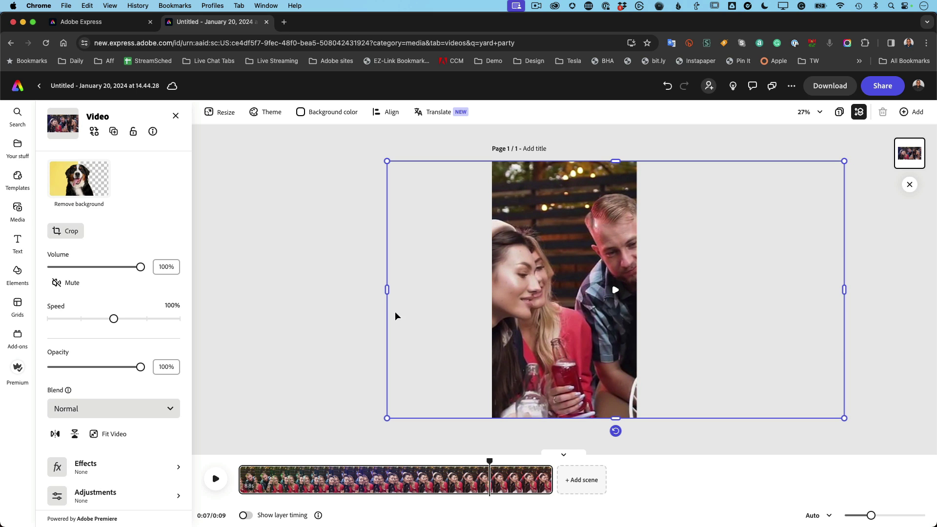
# Trim the end of the first scene to 5 seconds
pyautogui.click(311, 296)
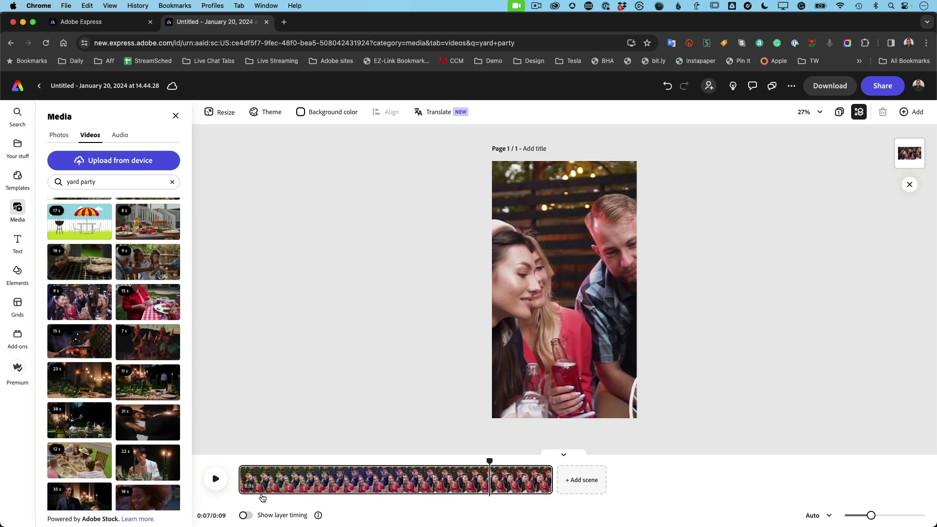
pyautogui.moveTo(548, 484)
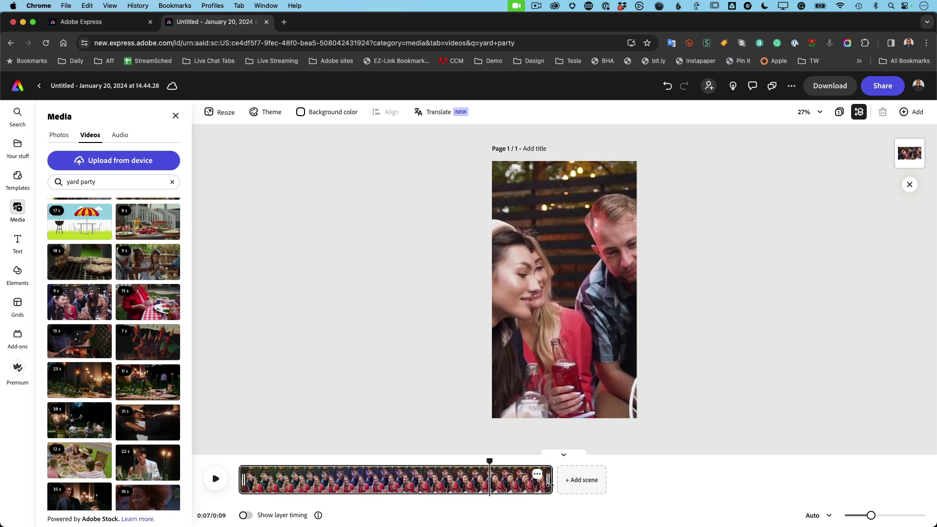
pyautogui.moveTo(549, 483); pyautogui.dragTo(417, 474)
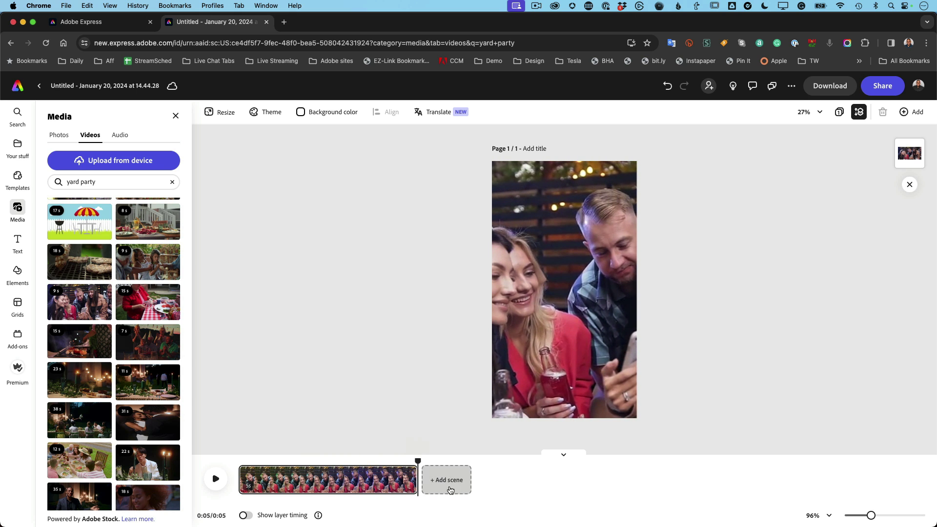
# Add a second scene and search the stock videos for "vertical video"
pyautogui.click(447, 486)
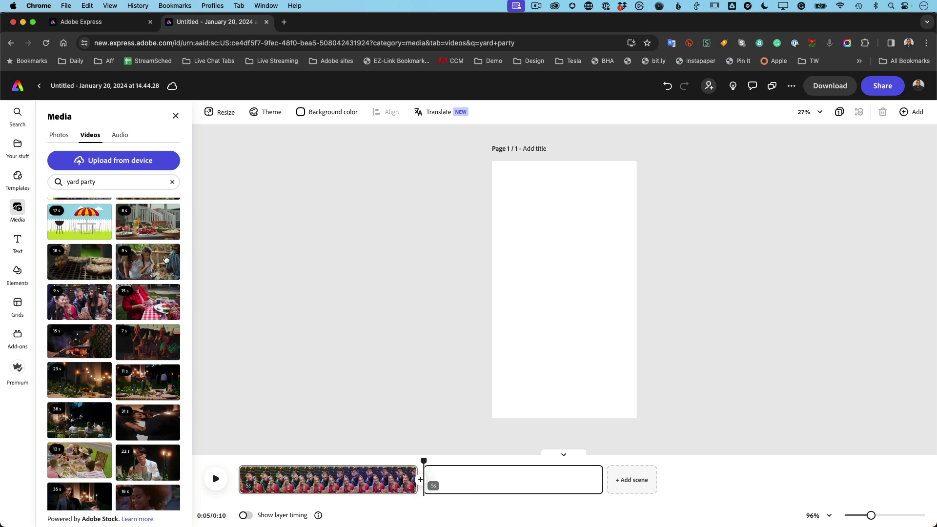
pyautogui.moveTo(117, 182); pyautogui.dragTo(100, 170)
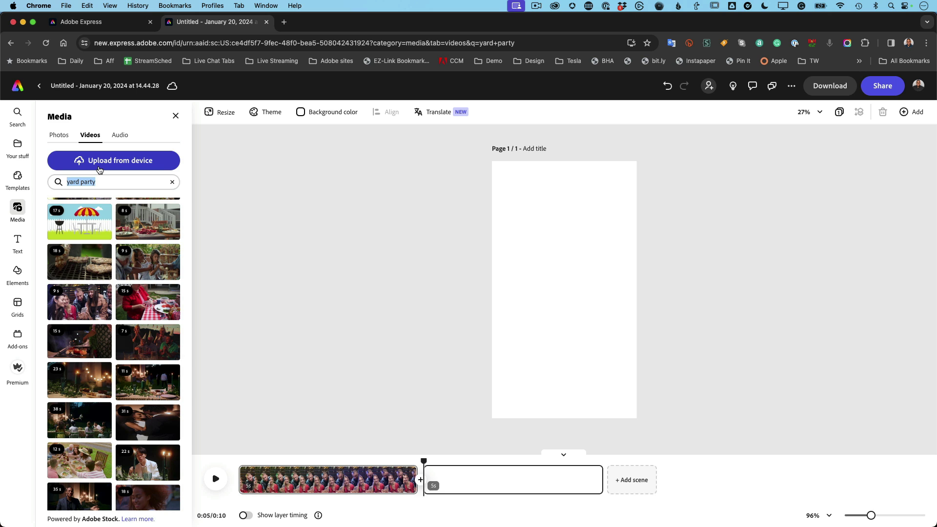
pyautogui.write('vertical vide')
pyautogui.write('o')
pyautogui.press('Return')
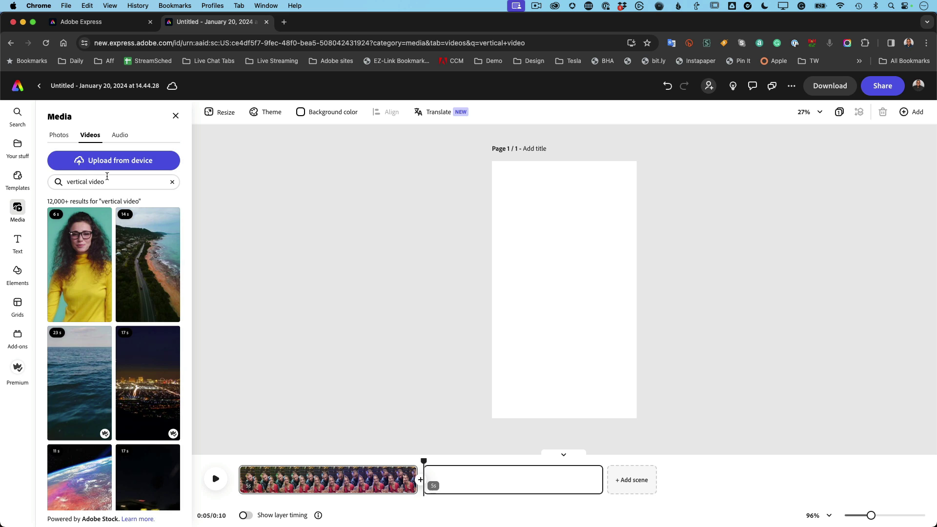
# Insert the 19-second vertical clip of waves along a rocky coast into the second scene
pyautogui.scroll(-10, 109, 274)
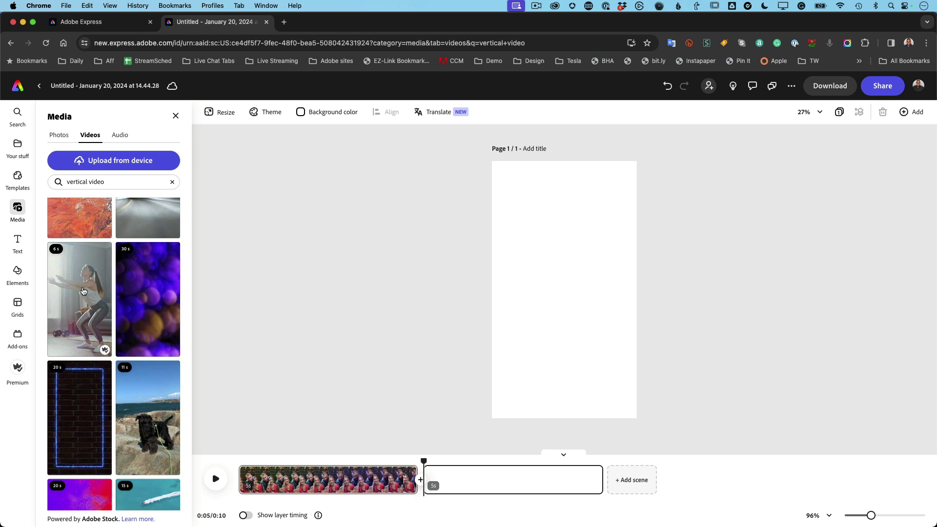
pyautogui.scroll(-5, 122, 291)
pyautogui.scroll(-4, 127, 298)
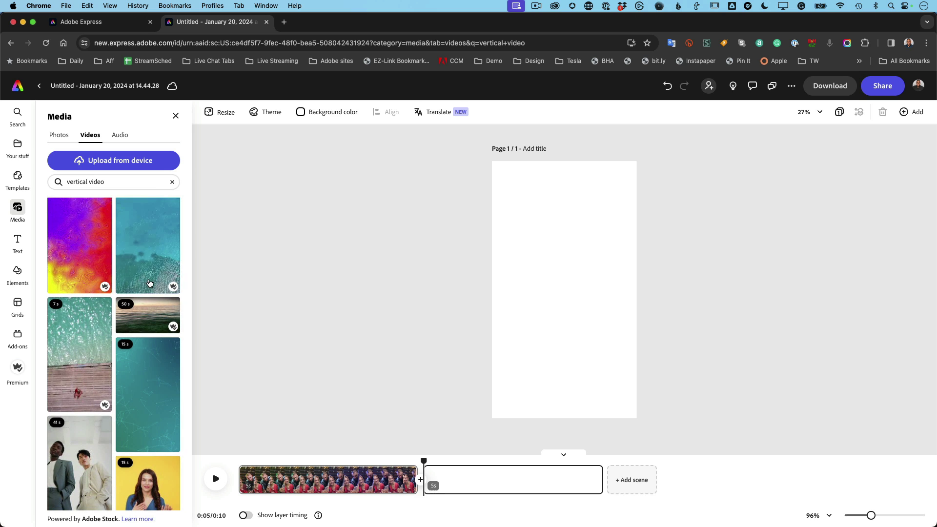
pyautogui.scroll(5, 146, 283)
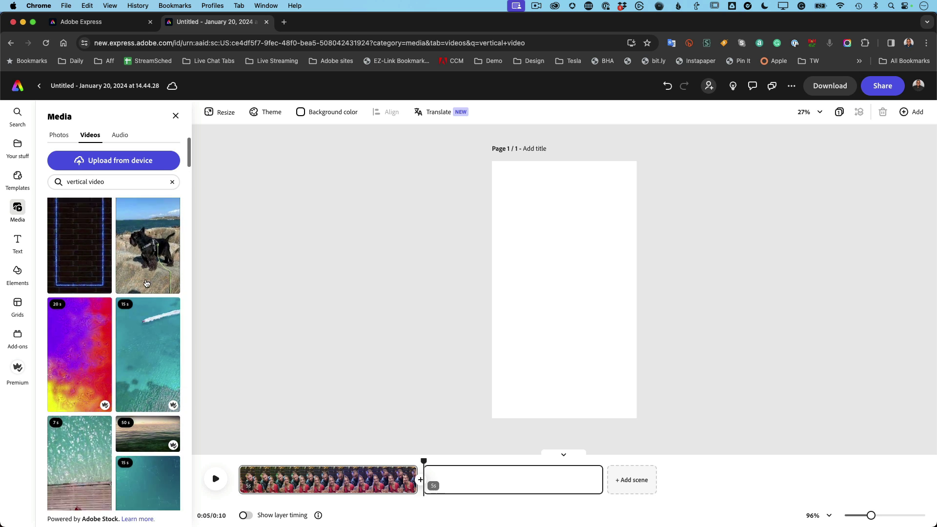
pyautogui.scroll(-8, 146, 283)
pyautogui.scroll(-10, 146, 283)
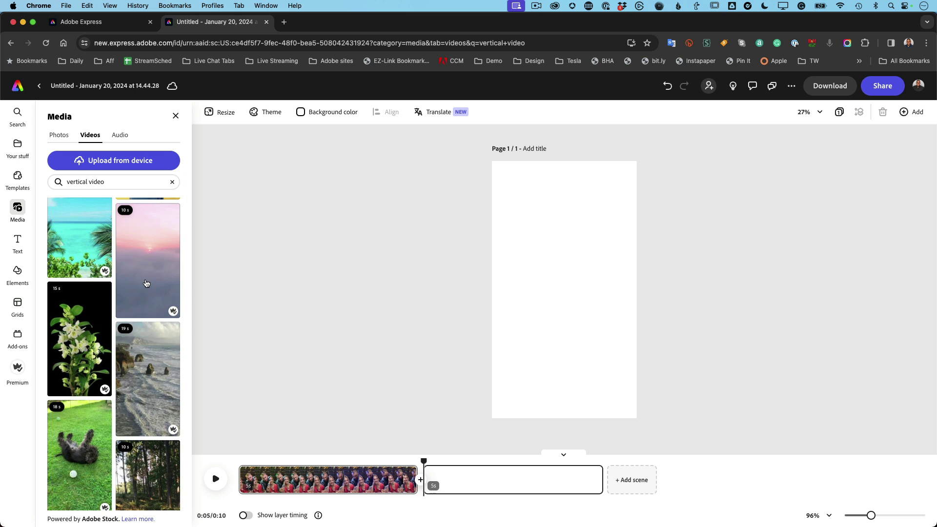
pyautogui.scroll(-1, 146, 293)
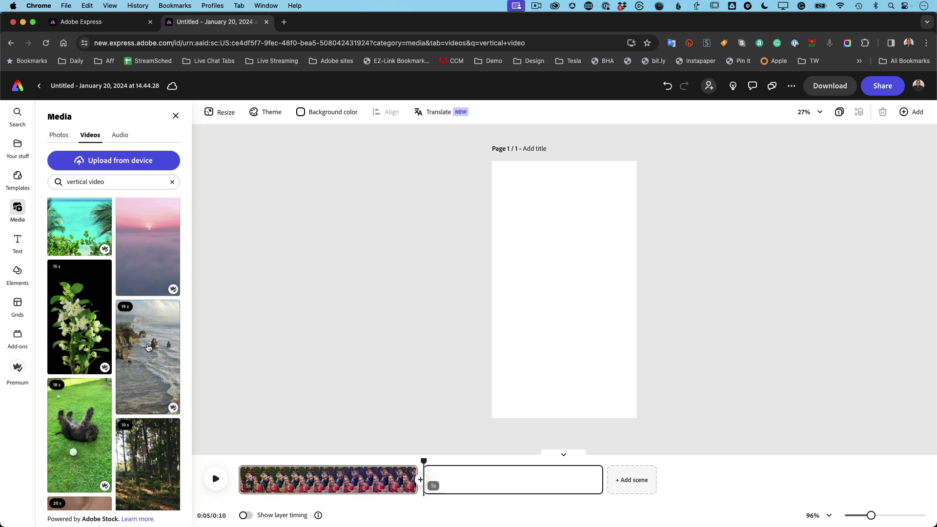
pyautogui.click(148, 347)
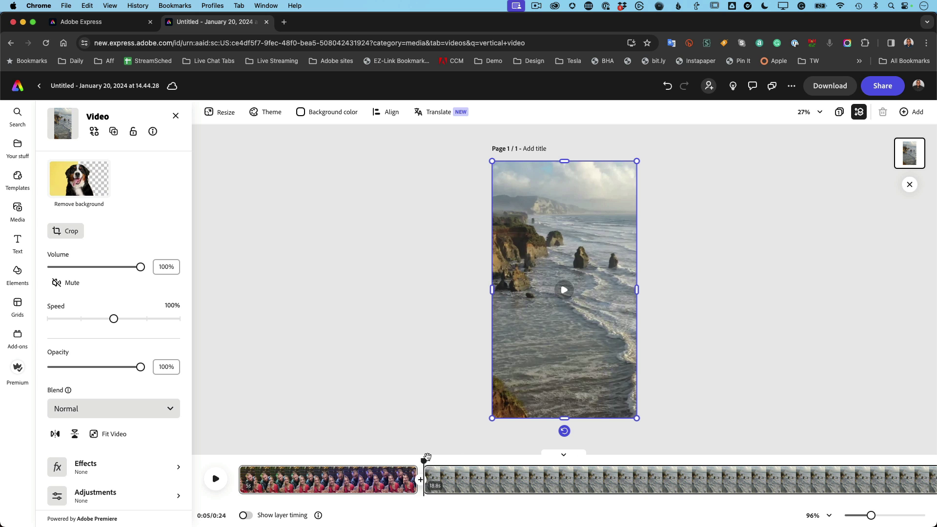
# Preview the coast clip, trim the end of its scene to about 2.1 seconds and deselect it
pyautogui.moveTo(424, 457); pyautogui.dragTo(632, 462)
pyautogui.hscroll(5, 659, 471)
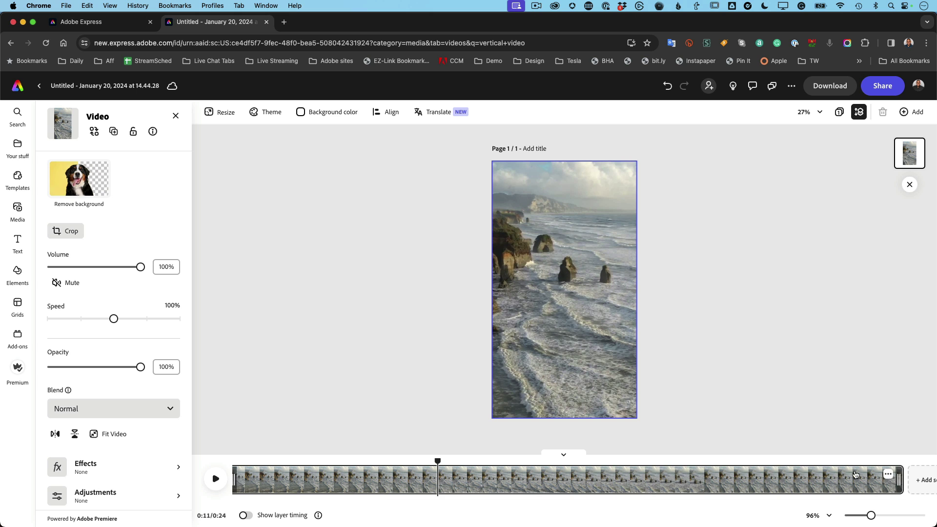
pyautogui.moveTo(898, 480); pyautogui.dragTo(291, 440)
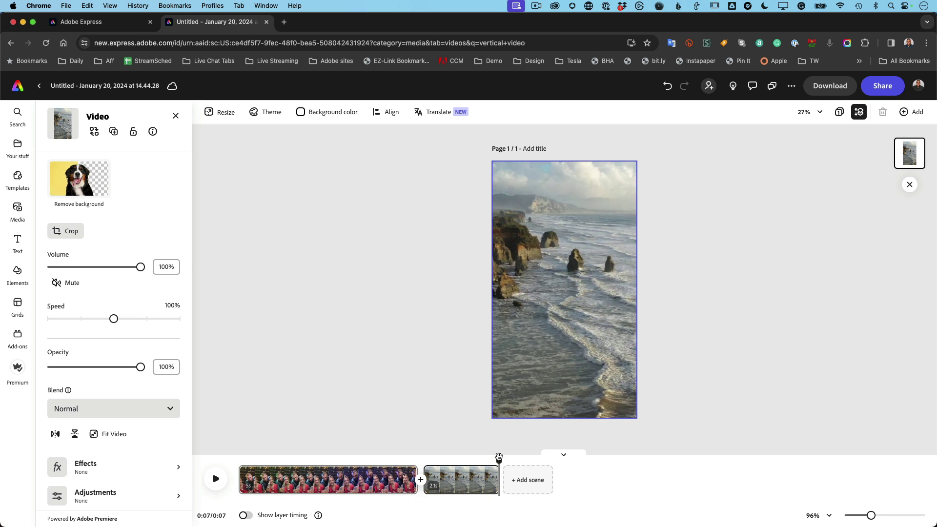
pyautogui.press('space')
pyautogui.click(238, 430)
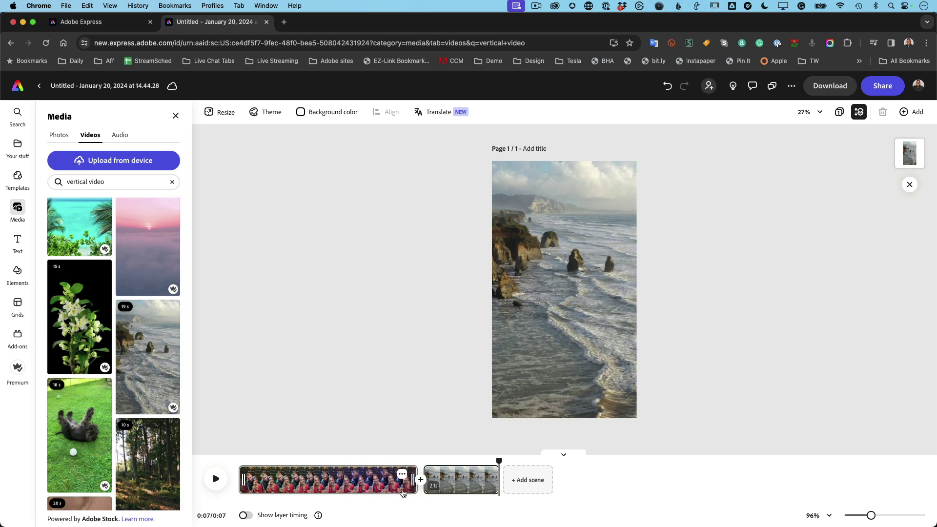
# Add a third scene and insert the 18-second vertical clip of the black dog rolling on the grass
pyautogui.click(523, 487)
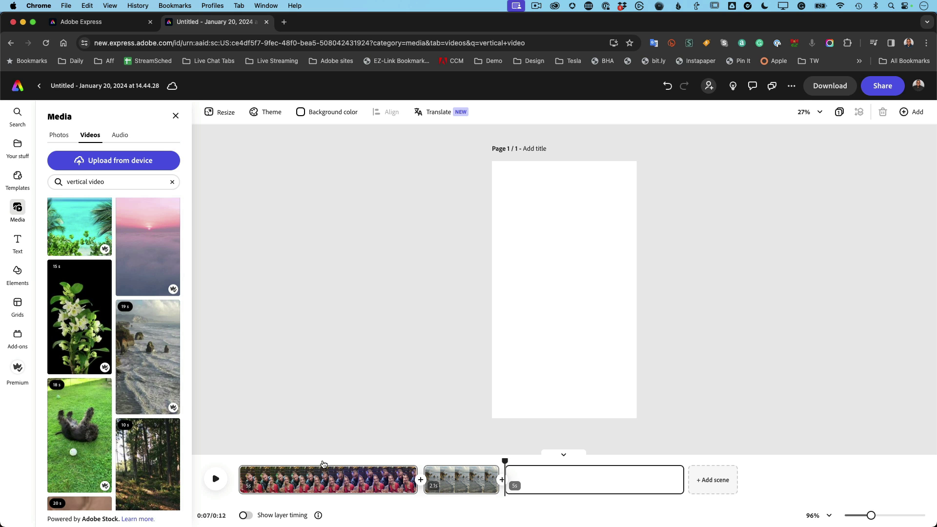
pyautogui.click(87, 429)
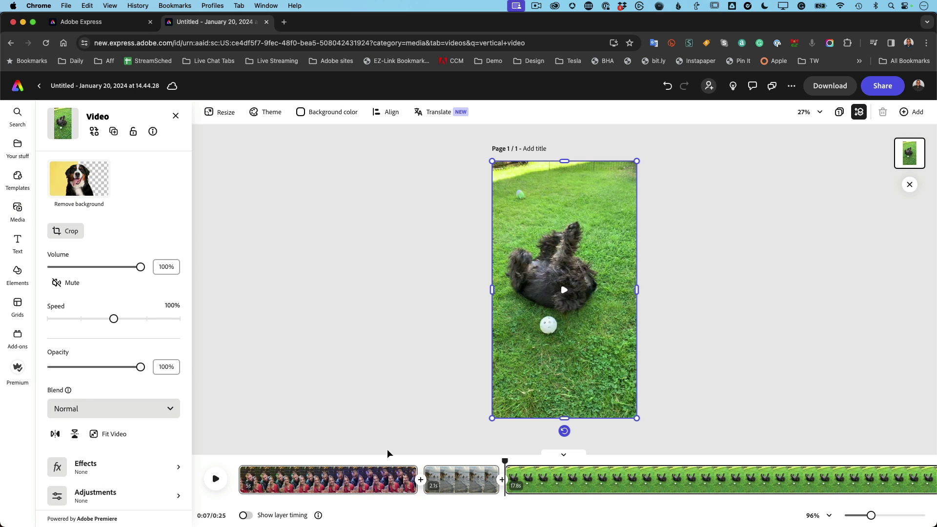
# Trim the end of the black dog scene to about 1.8 seconds
pyautogui.hscroll(10, 820, 477)
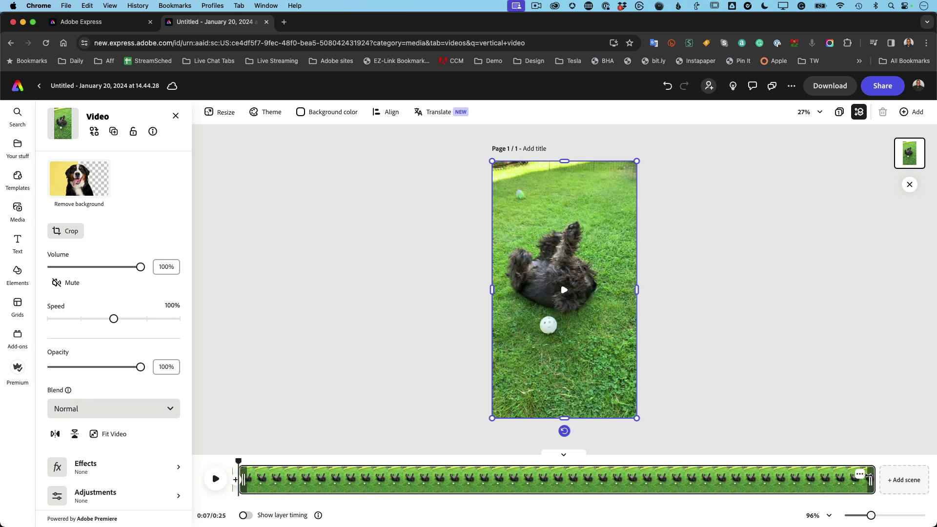
pyautogui.moveTo(870, 477); pyautogui.dragTo(303, 471)
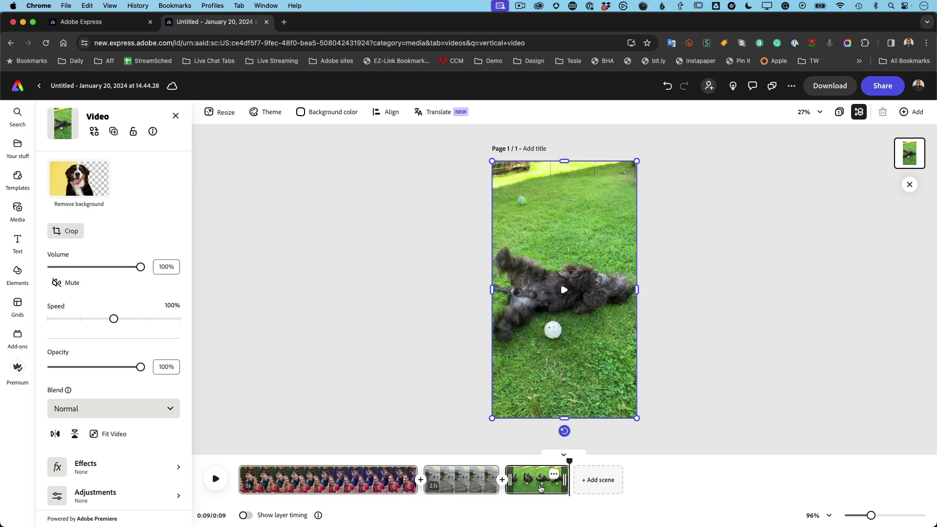
# Reorder the scenes so the coast comes first, the dog second and the couple last, and preview the sequence
pyautogui.moveTo(540, 488); pyautogui.dragTo(409, 483)
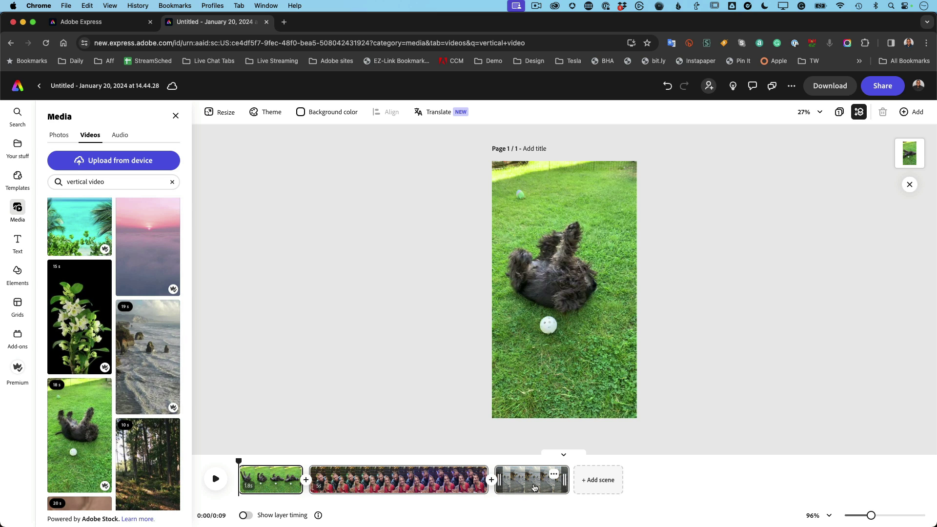
pyautogui.moveTo(535, 488); pyautogui.dragTo(396, 492)
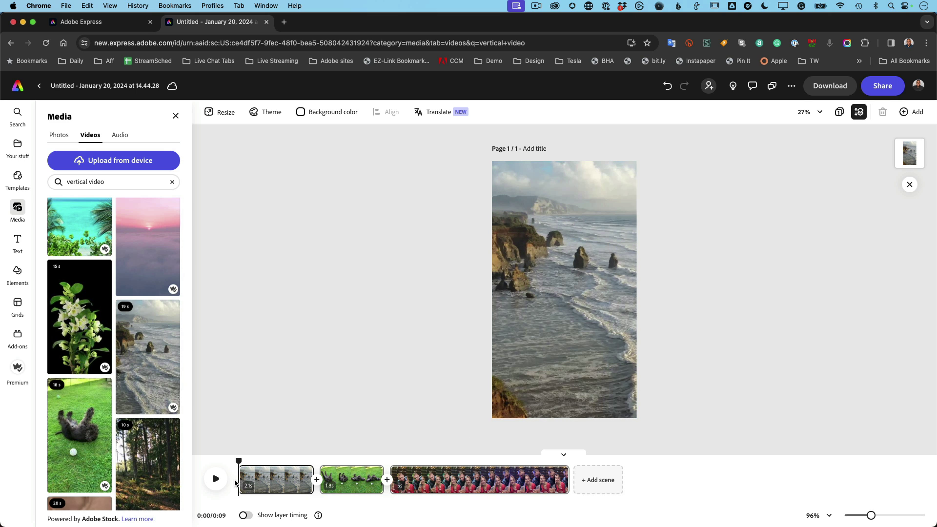
pyautogui.click(215, 480)
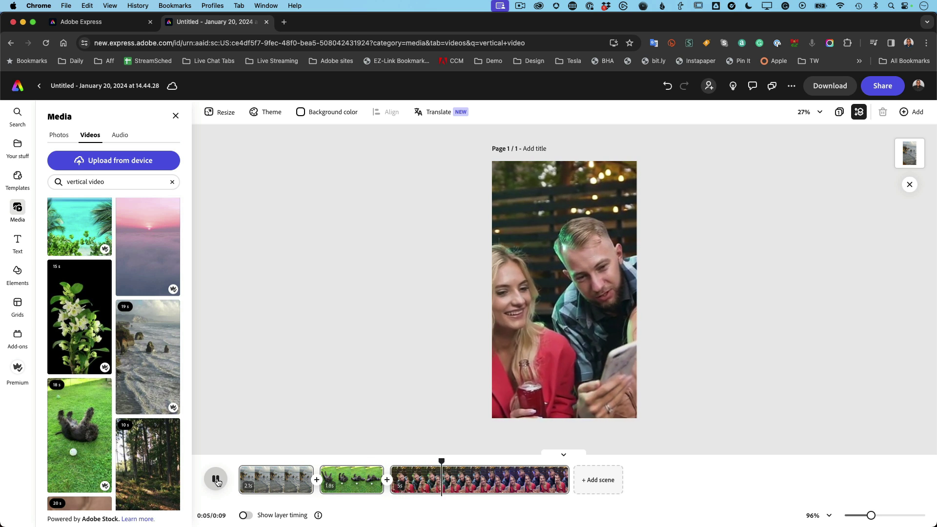
pyautogui.click(216, 480)
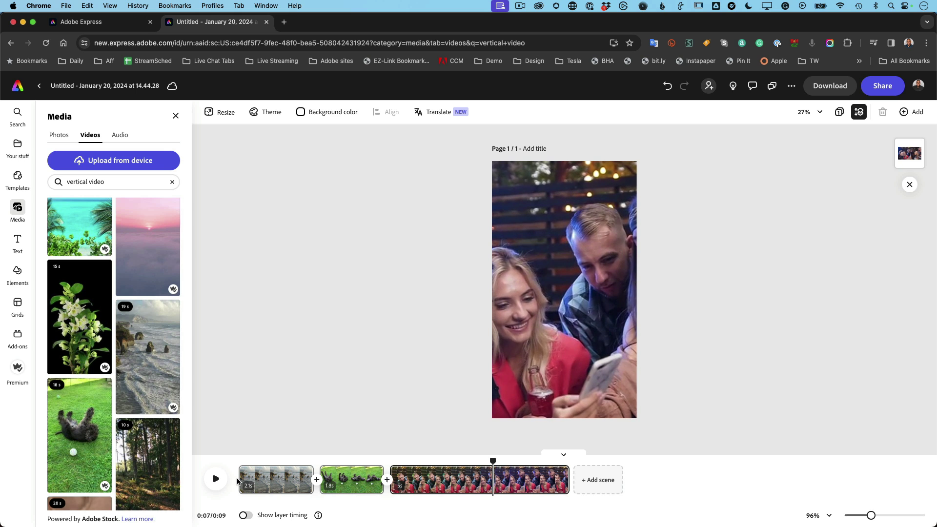
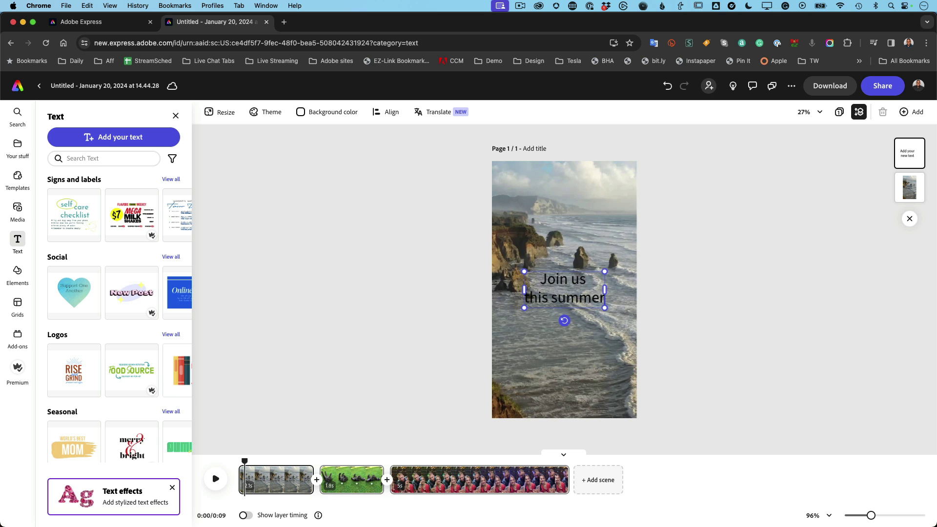
# Set the fill of the "Join us this summer" text on the coast scene to white
pyautogui.press('super+a')
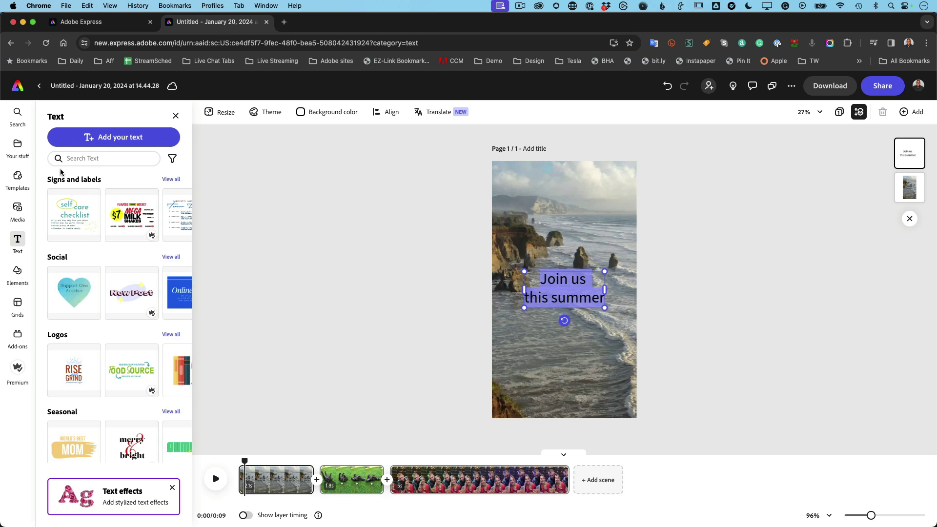
pyautogui.click(176, 116)
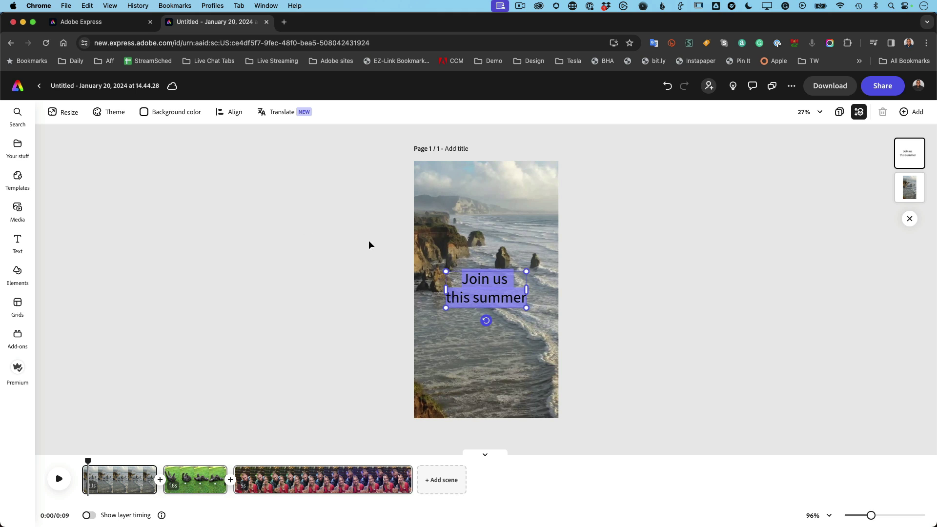
pyautogui.click(479, 298)
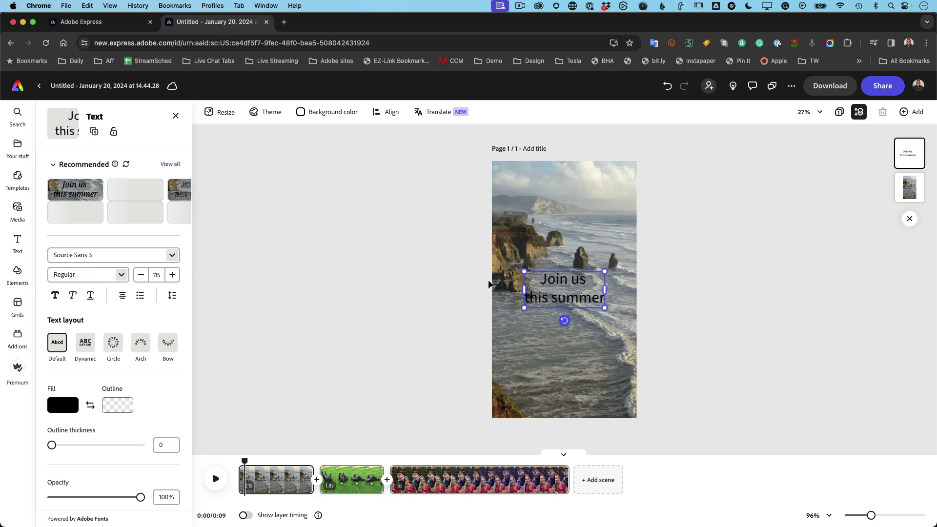
pyautogui.scroll(-5, 155, 319)
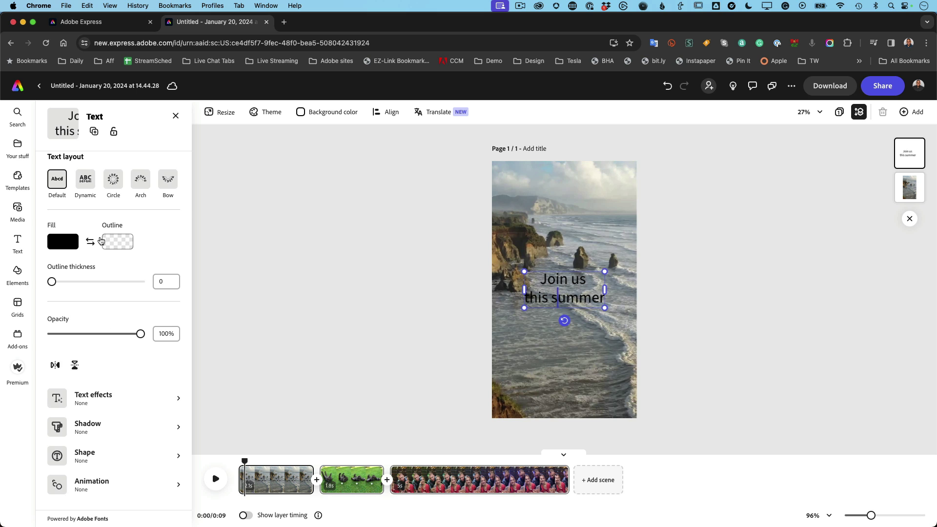
pyautogui.scroll(5, 101, 240)
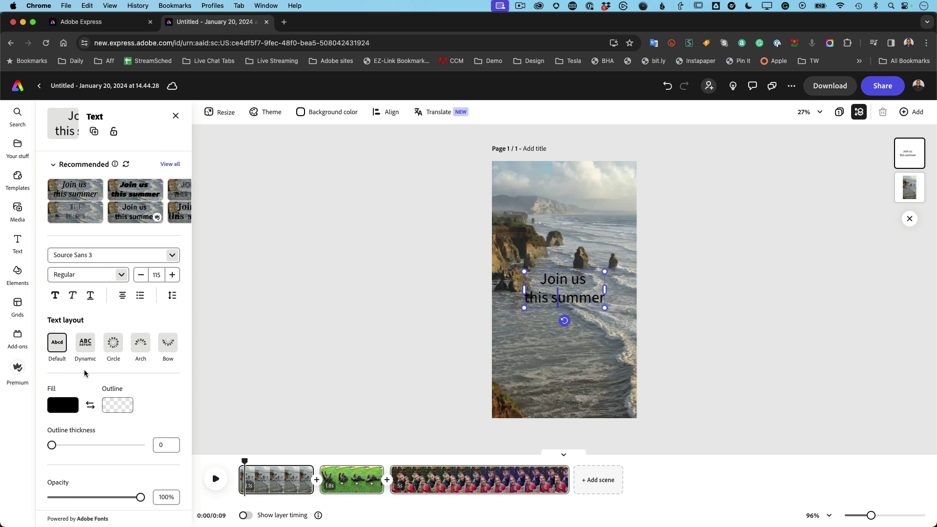
pyautogui.click(99, 400)
pyautogui.click(126, 356)
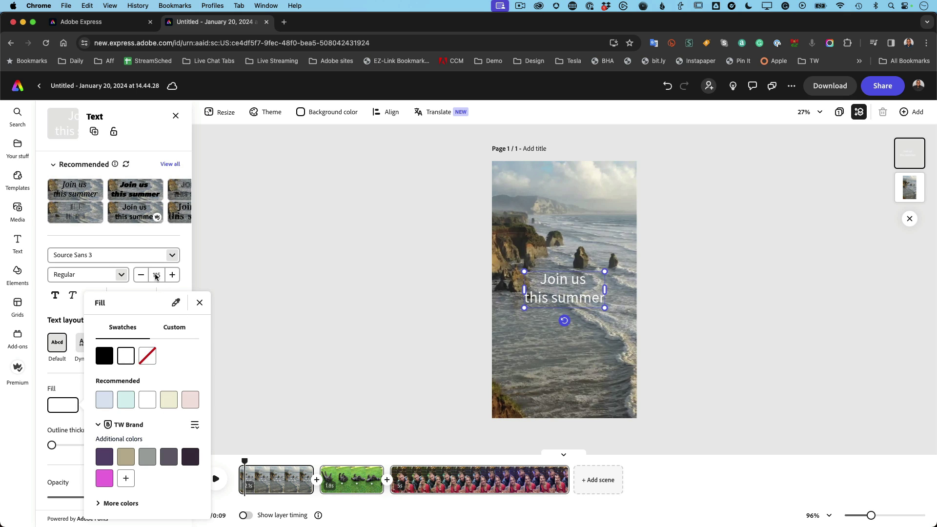
pyautogui.click(197, 304)
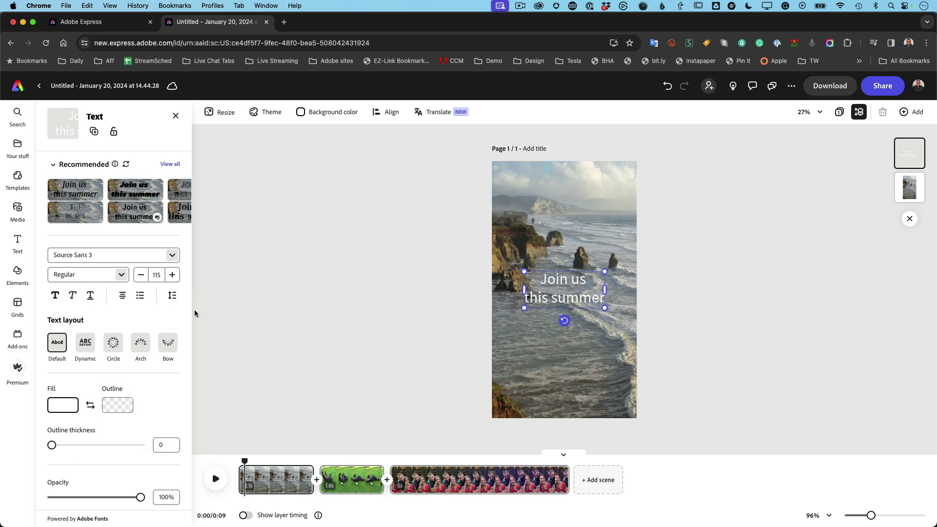
# Give the "Join us this summer" text a black outline
pyautogui.click(116, 408)
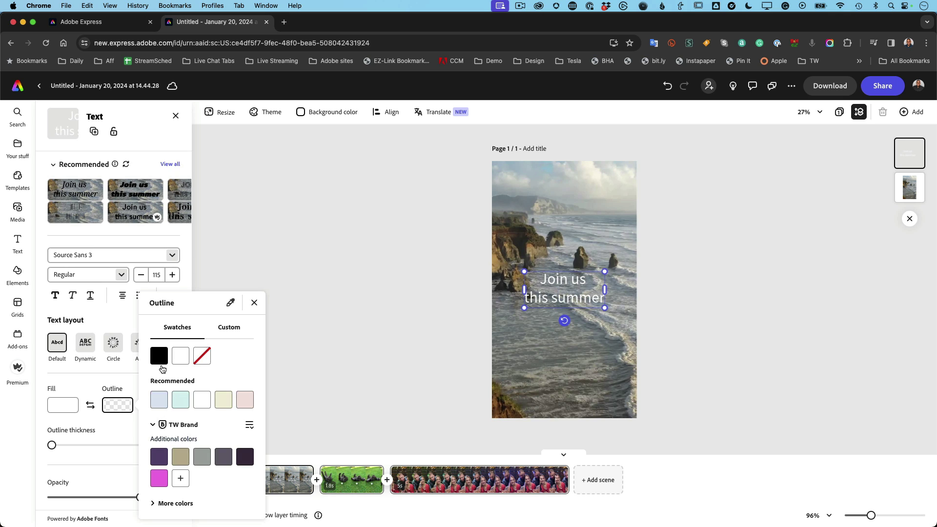
pyautogui.click(161, 364)
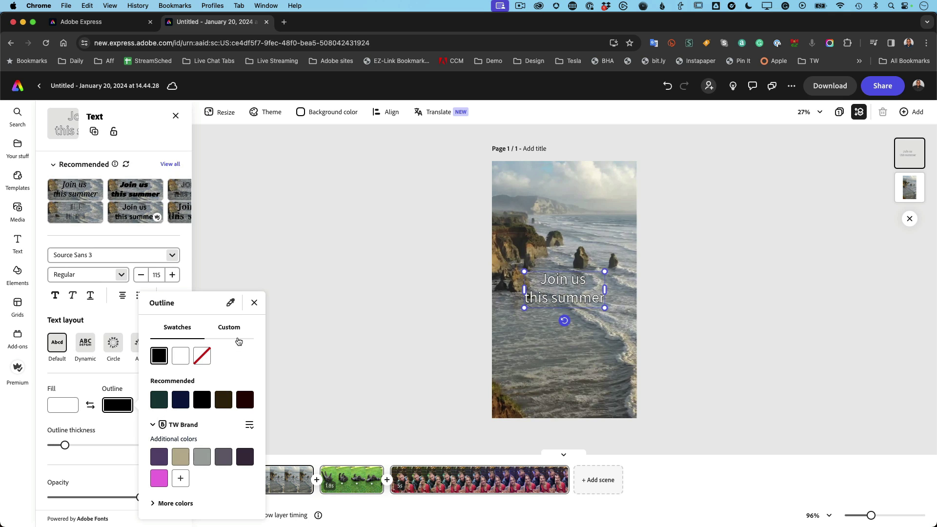
pyautogui.click(262, 307)
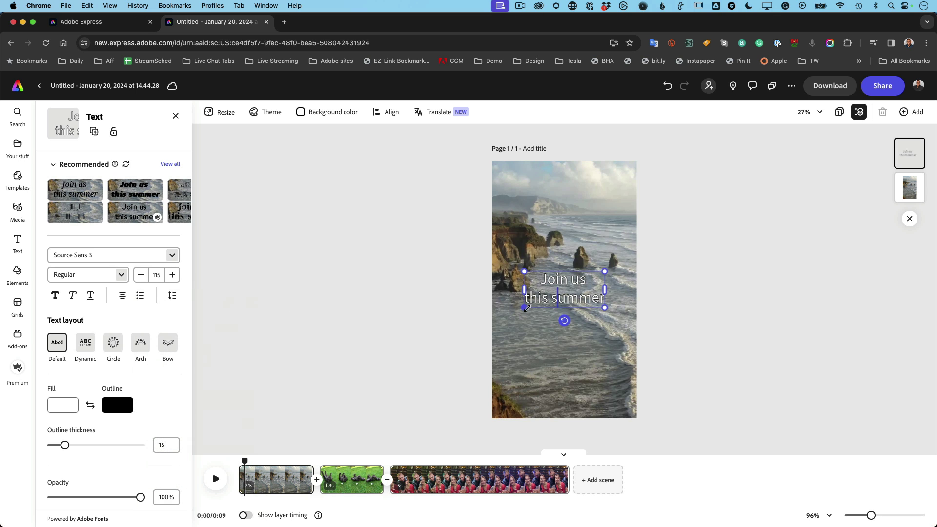
# Enlarge the "Join us this summer" text to size 190, move it to the lower part of the frame and deselect it
pyautogui.moveTo(521, 309); pyautogui.dragTo(503, 319)
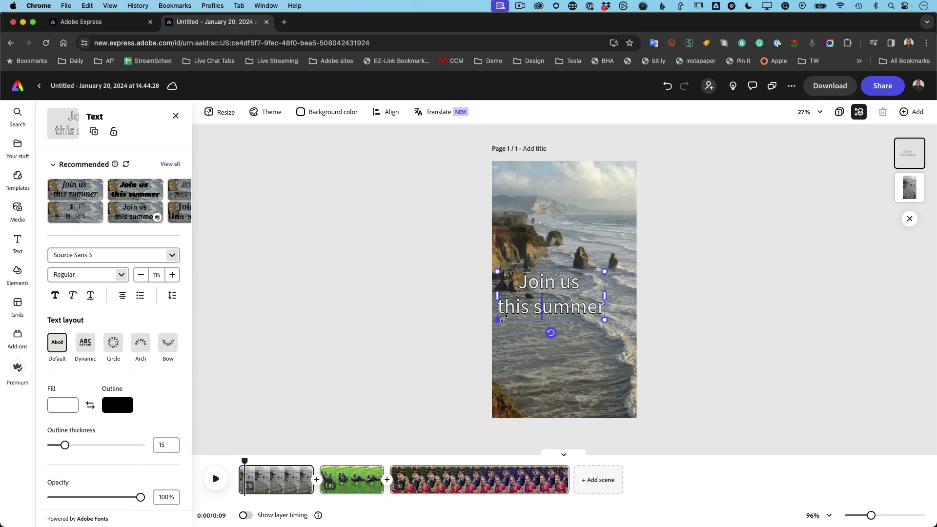
pyautogui.moveTo(605, 319); pyautogui.dragTo(629, 331)
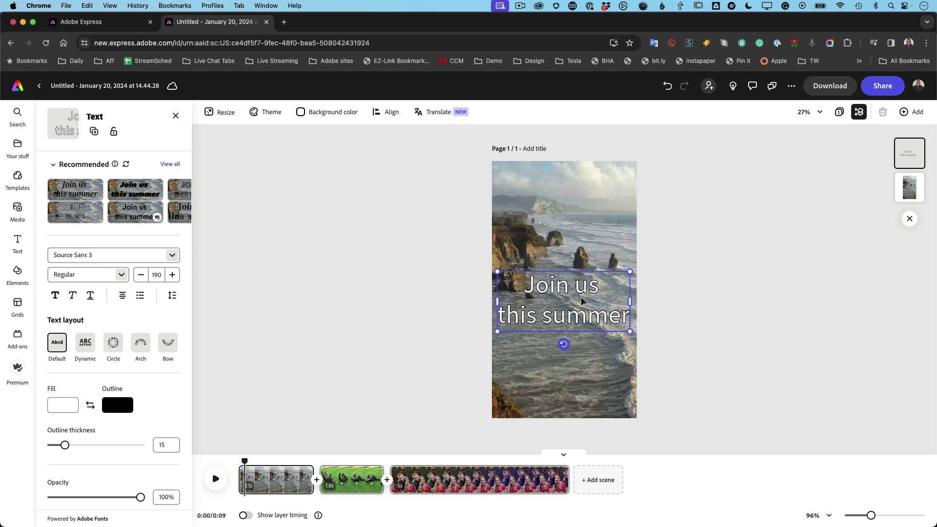
pyautogui.moveTo(582, 298); pyautogui.dragTo(585, 344)
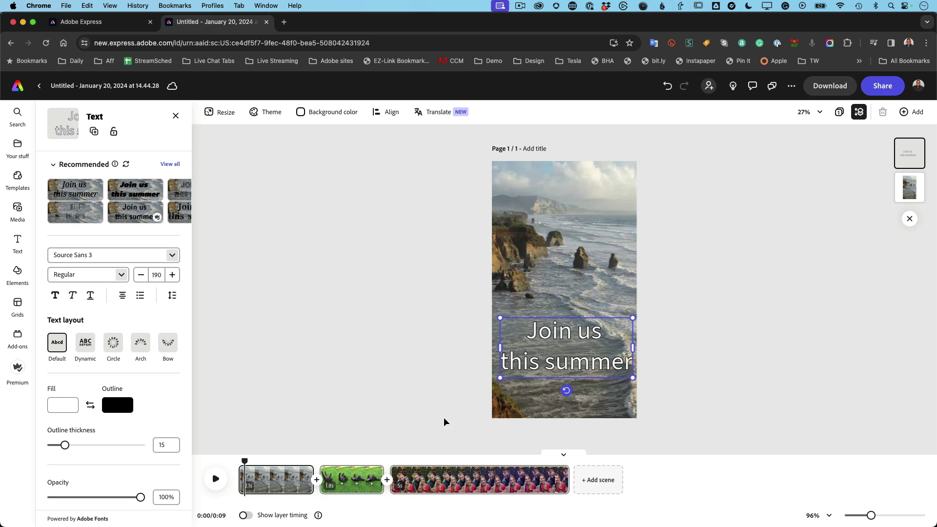
pyautogui.click(343, 405)
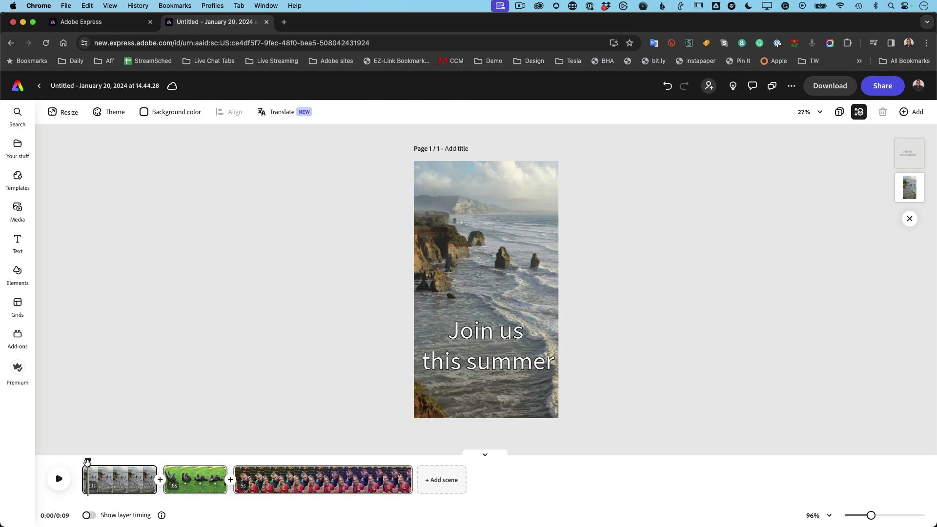
# Show layer timing and trim the start of the "Join us this summer" layer so it lasts about 1.5 seconds
pyautogui.moveTo(85, 460); pyautogui.dragTo(113, 471)
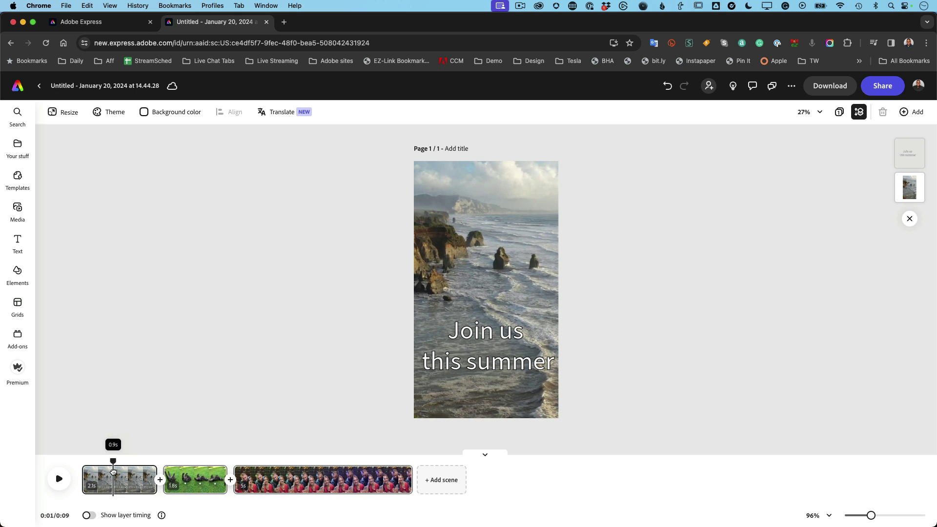
pyautogui.click(88, 516)
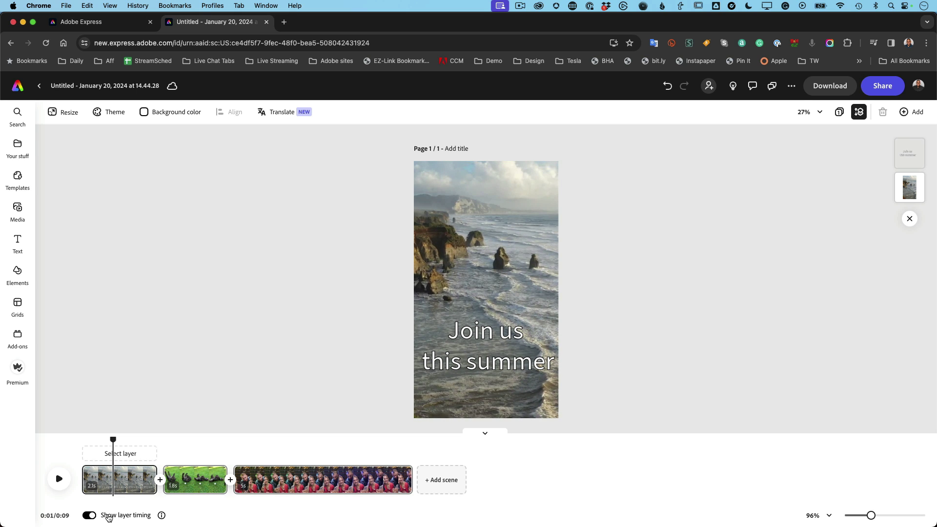
pyautogui.click(429, 371)
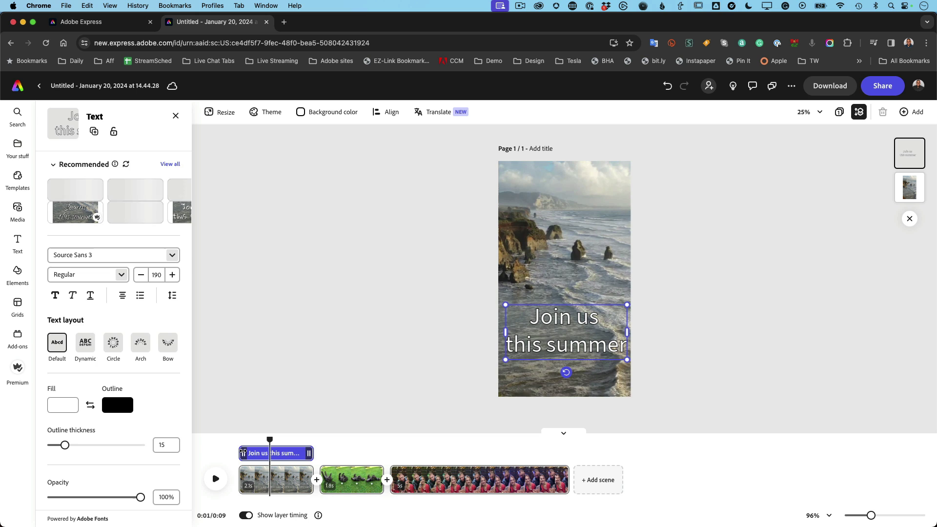
pyautogui.moveTo(240, 453); pyautogui.dragTo(263, 453)
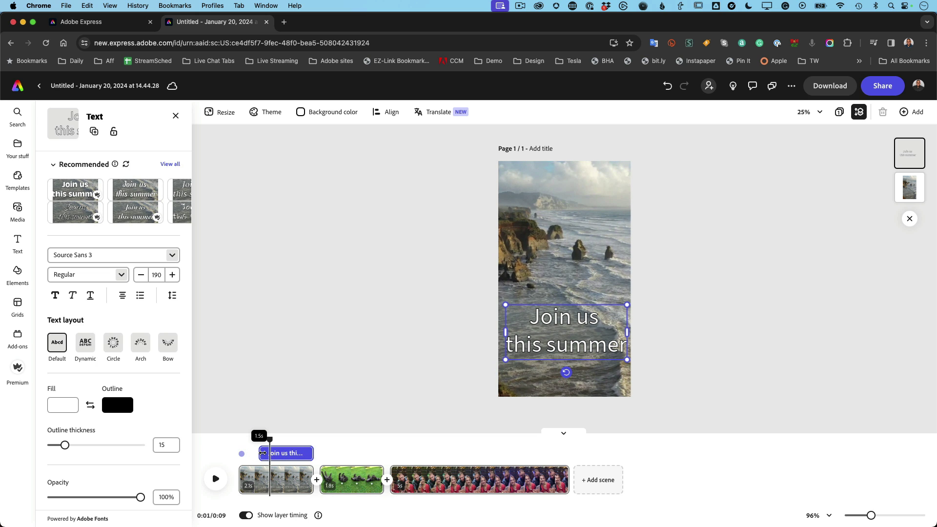
pyautogui.click(232, 442)
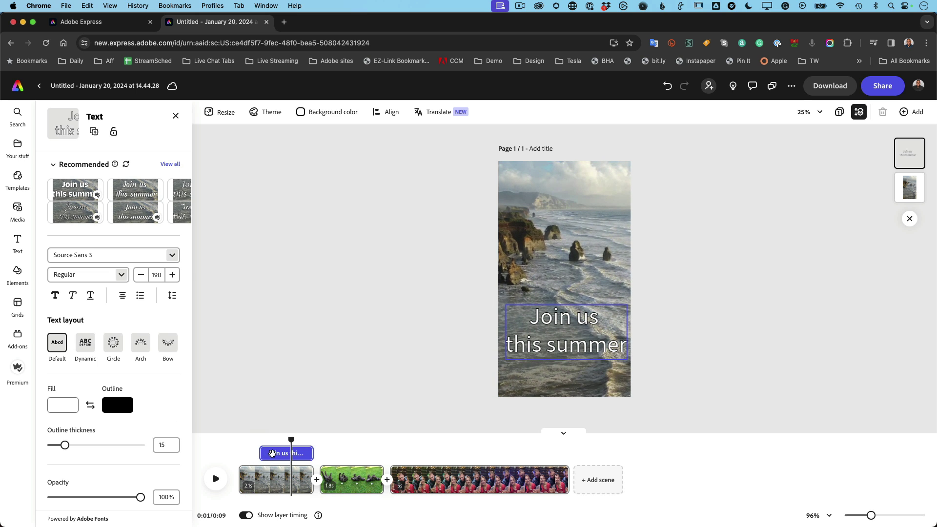
# Apply the Drop in-animation to the "Join us this summer" text
pyautogui.click(554, 351)
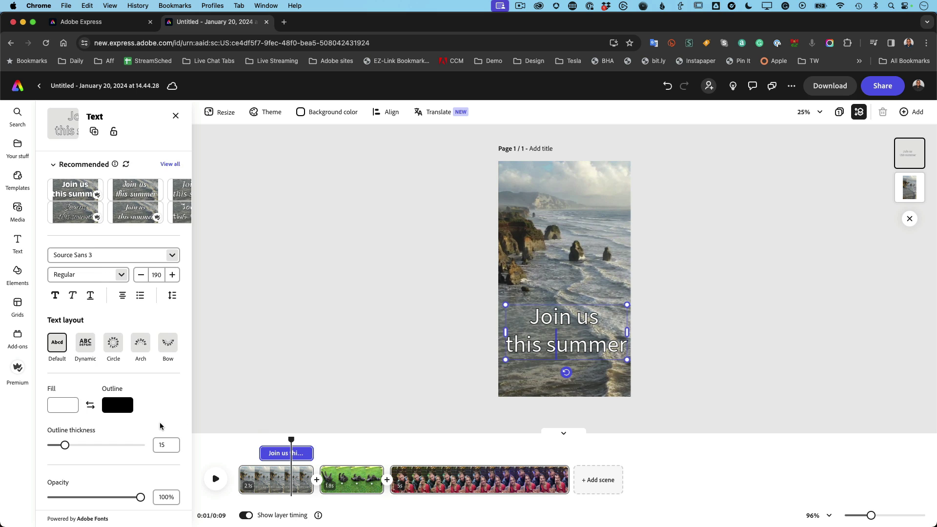
pyautogui.scroll(-5, 161, 427)
pyautogui.click(102, 480)
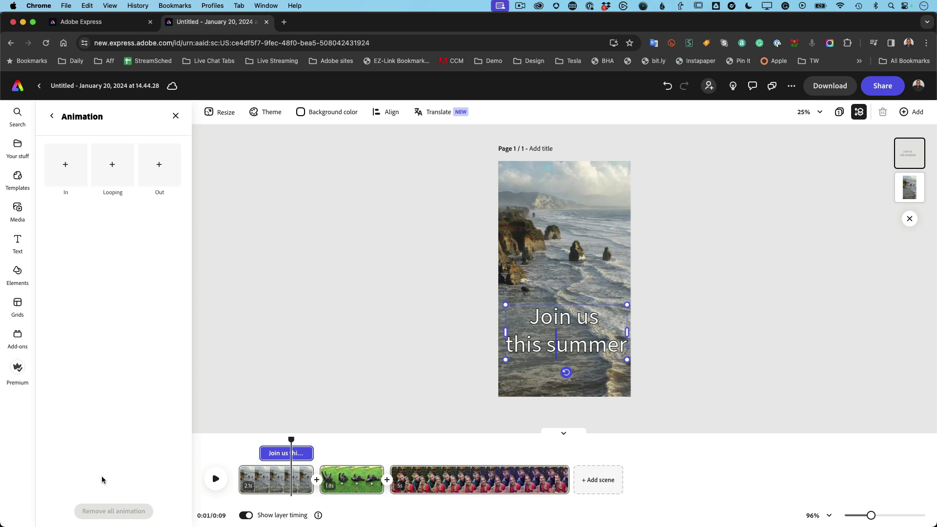
pyautogui.click(71, 175)
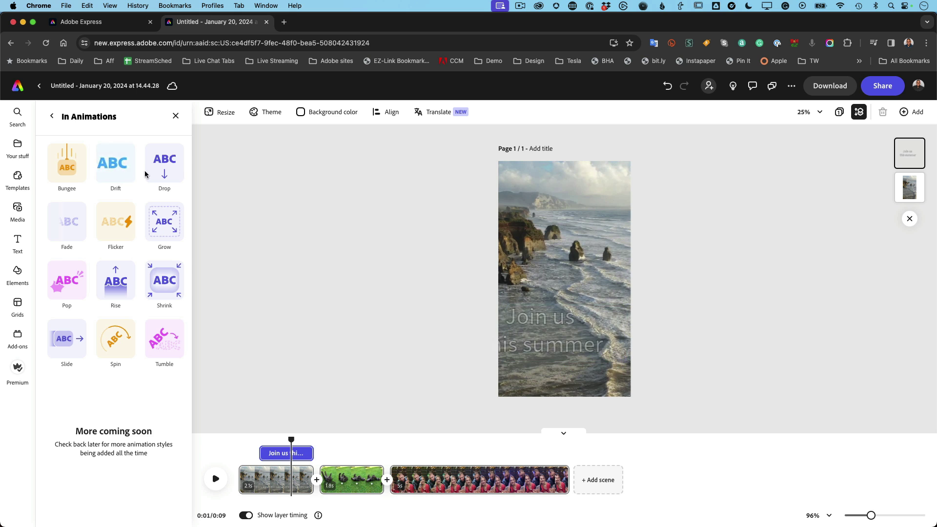
pyautogui.click(164, 173)
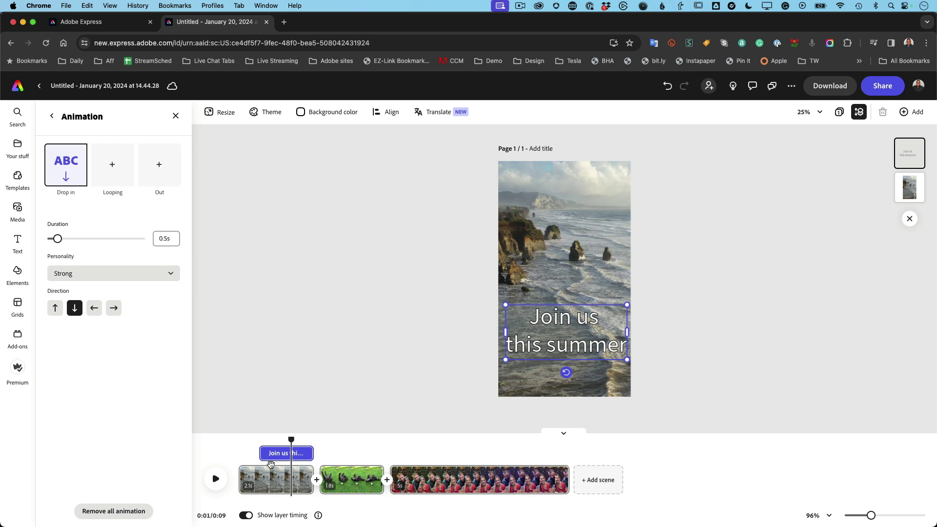
# Play the video from the start to preview the text animation on the coast scene
pyautogui.moveTo(291, 439); pyautogui.dragTo(237, 408)
pyautogui.press('space')
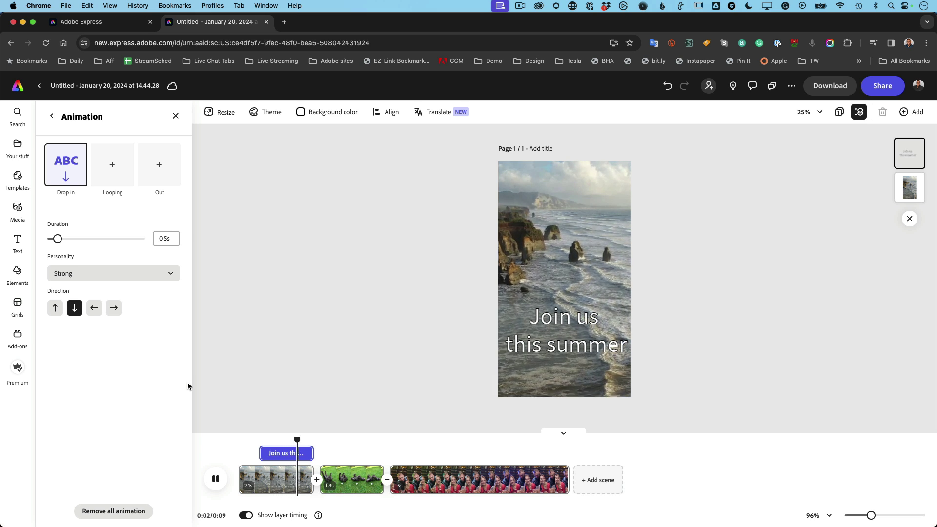
pyautogui.click(193, 389)
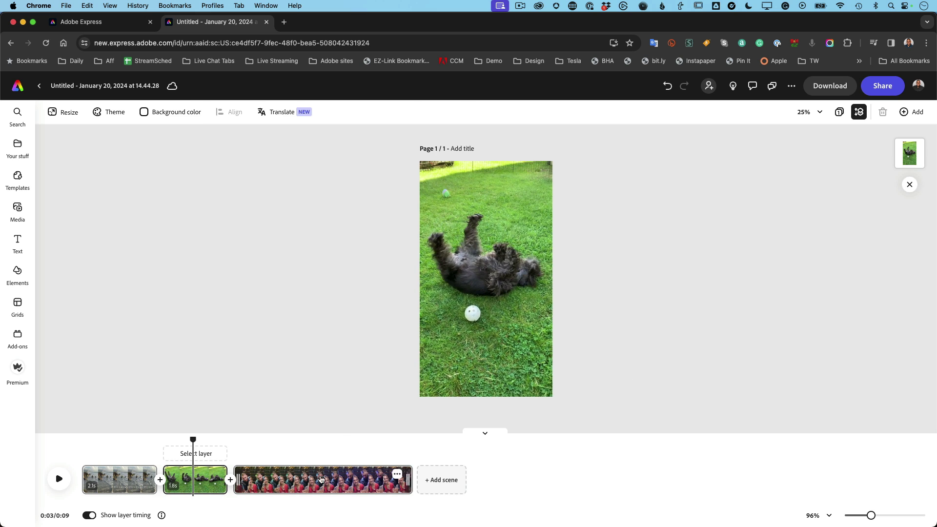
# Add the text "For fun in the sun" to the second scene with the dog on the grass
pyautogui.moveTo(191, 438); pyautogui.dragTo(168, 437)
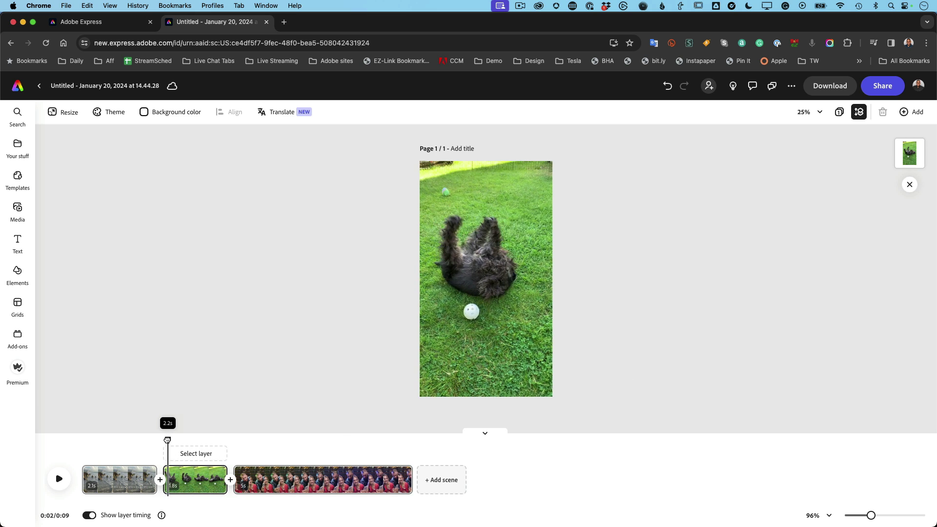
pyautogui.click(18, 243)
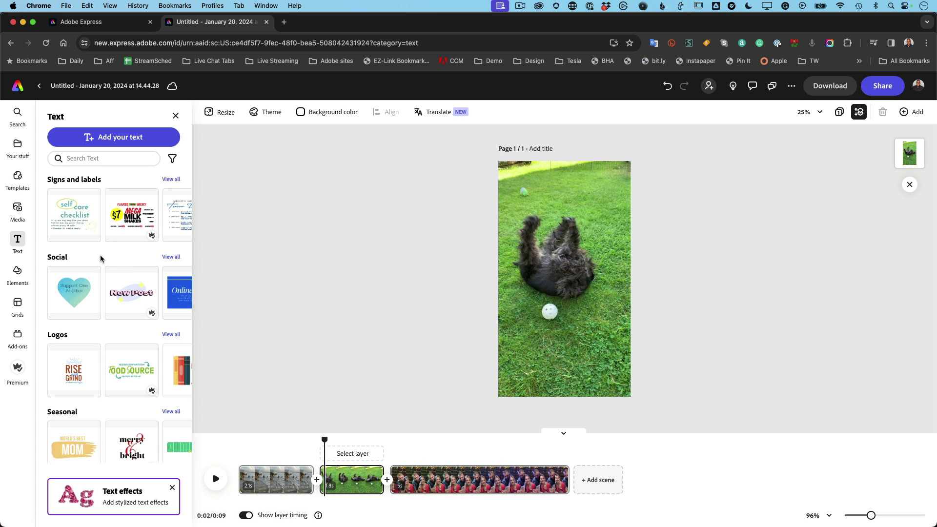
pyautogui.click(111, 138)
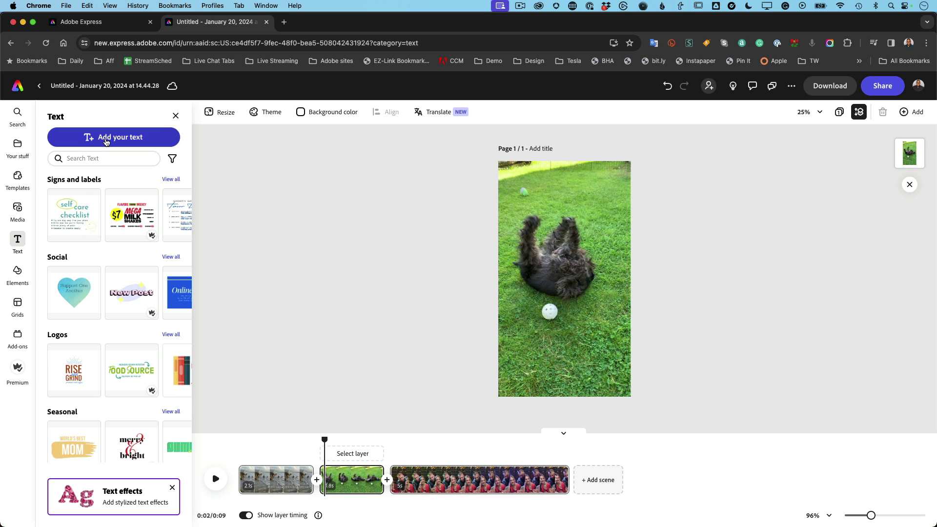
pyautogui.write('F')
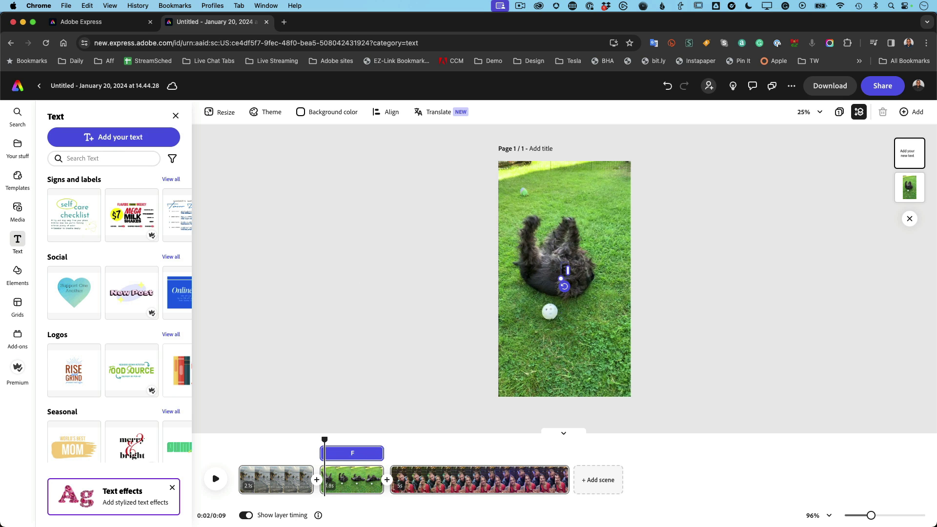
pyautogui.write('or fun')
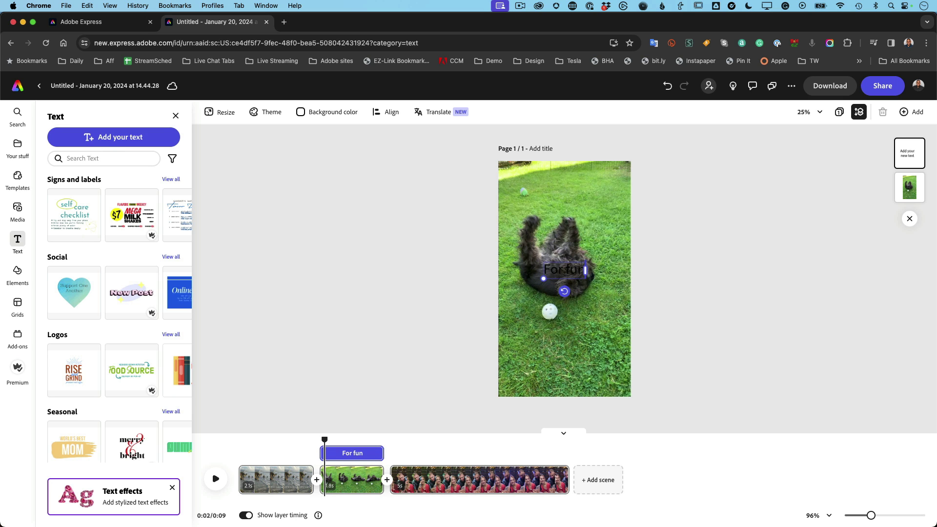
pyautogui.write(' in the sun')
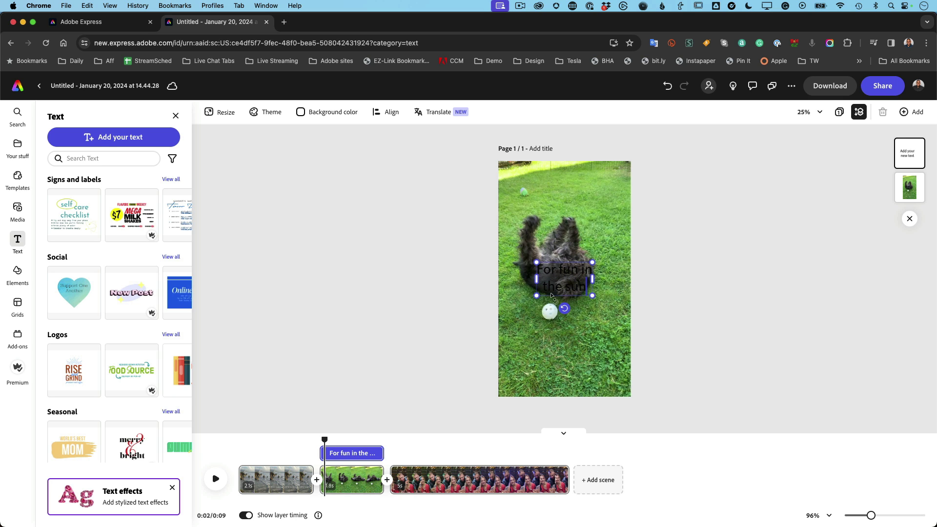
# Change the fill of the "For fun in the sun" text to white
pyautogui.press('super+a')
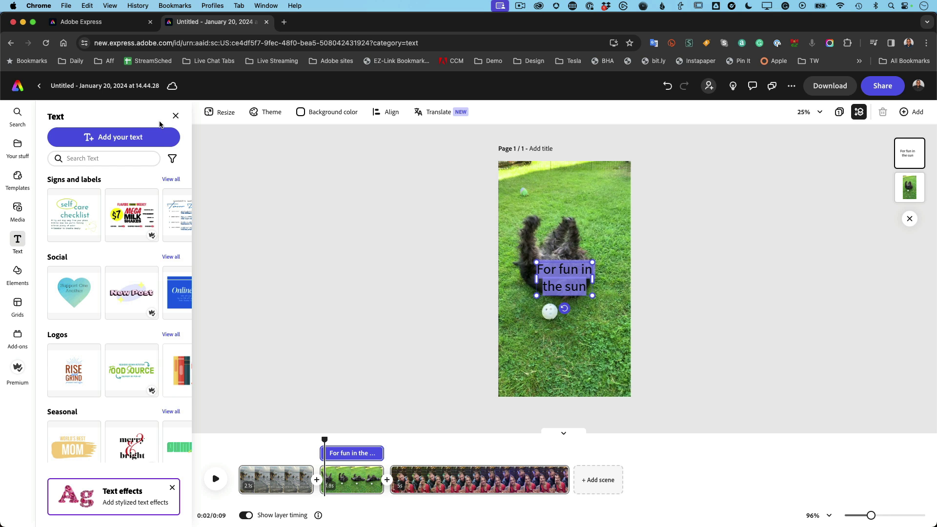
pyautogui.click(176, 116)
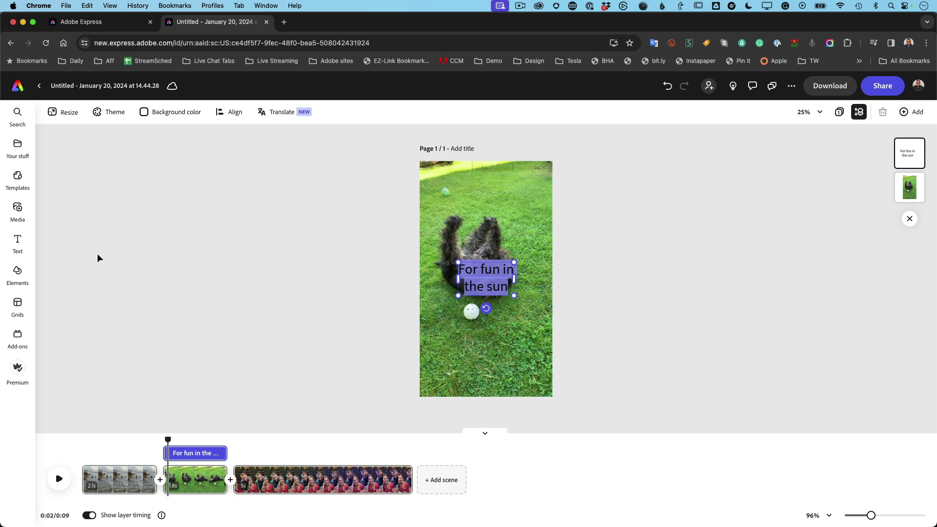
pyautogui.click(17, 243)
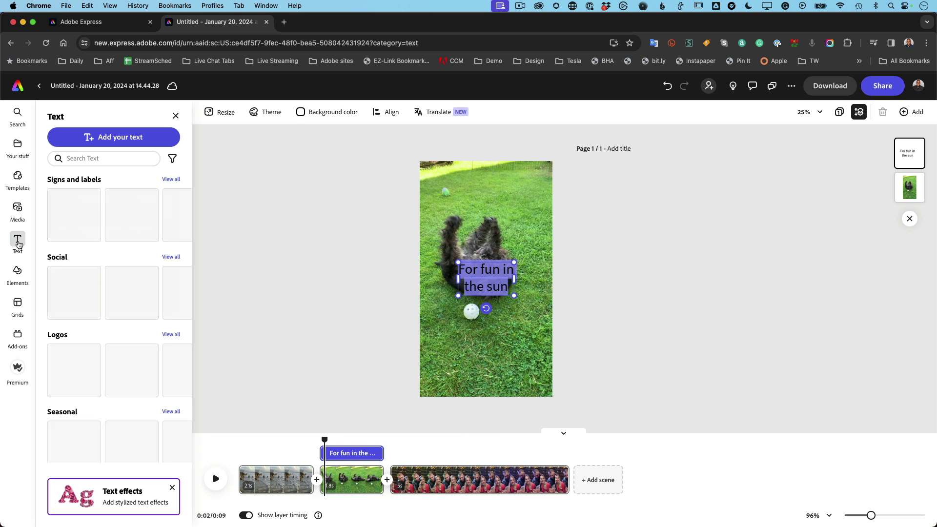
pyautogui.click(577, 278)
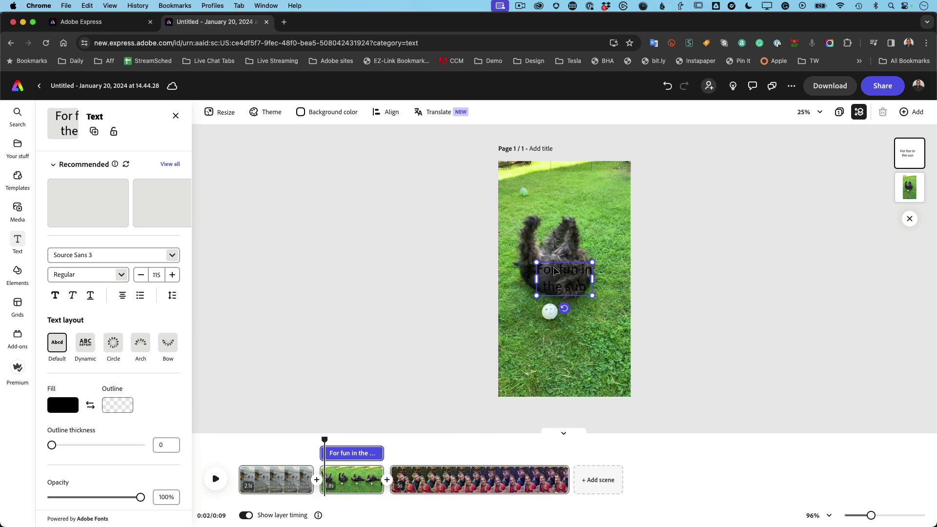
pyautogui.click(66, 411)
pyautogui.click(128, 359)
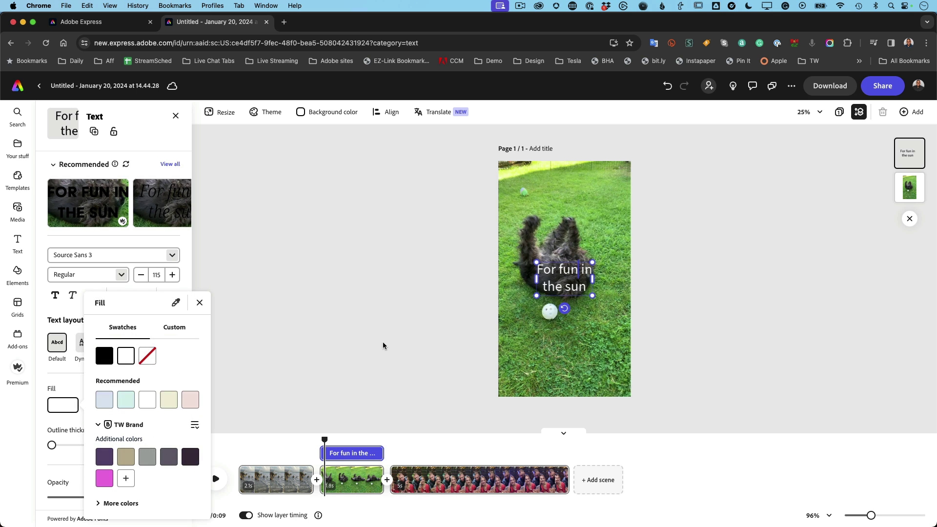
# Enlarge the "For fun in the sun" text to size 177 and move it to the lower part of the frame
pyautogui.moveTo(592, 294); pyautogui.dragTo(622, 313)
pyautogui.moveTo(589, 275); pyautogui.dragTo(581, 333)
pyautogui.press('Escape')
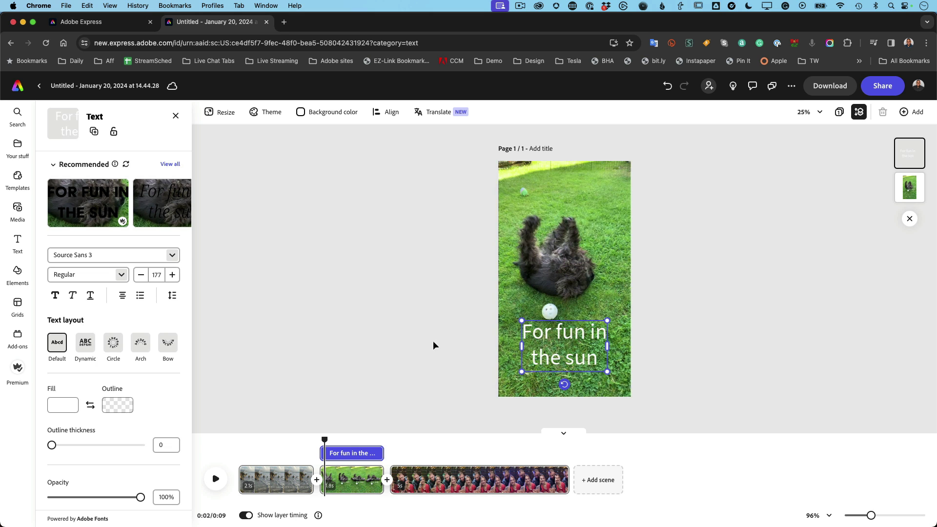
# Play the video from the coast scene and pause it partway through the third scene with the couple
pyautogui.moveTo(324, 441); pyautogui.dragTo(261, 441)
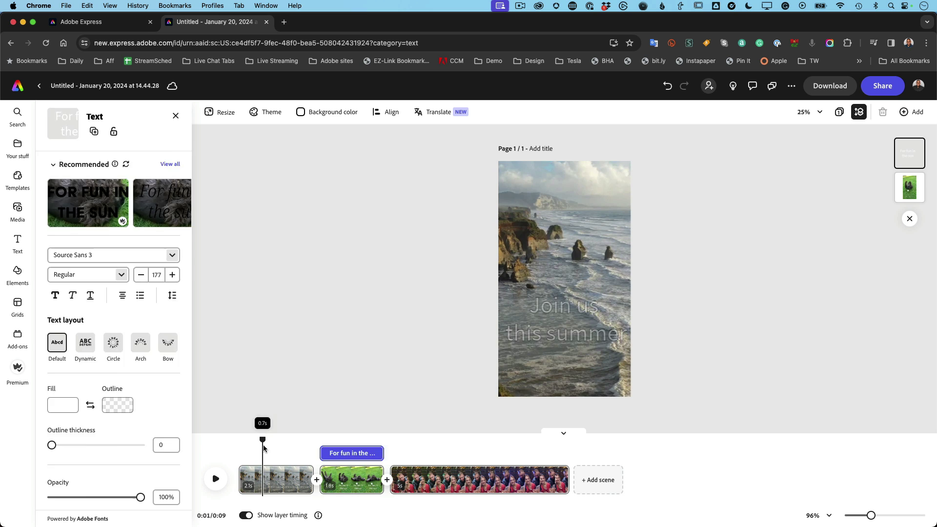
pyautogui.press('space')
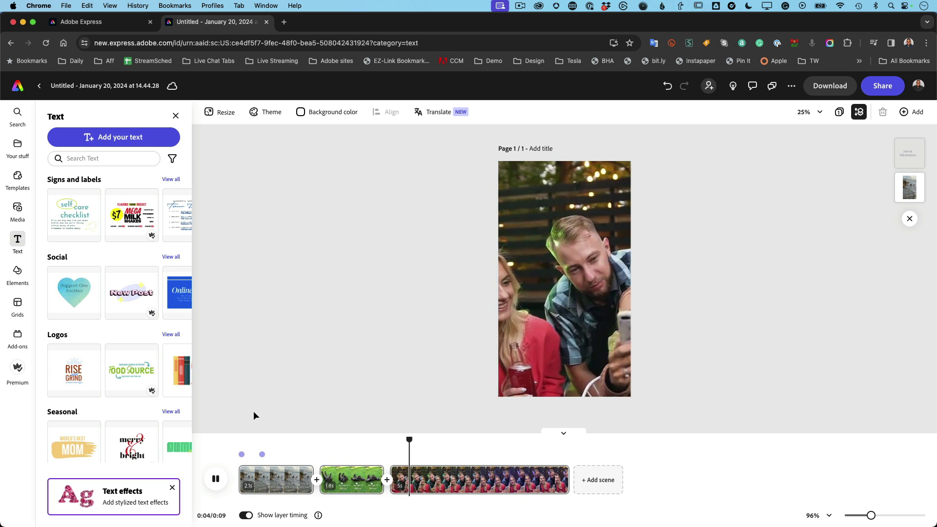
pyautogui.press('space')
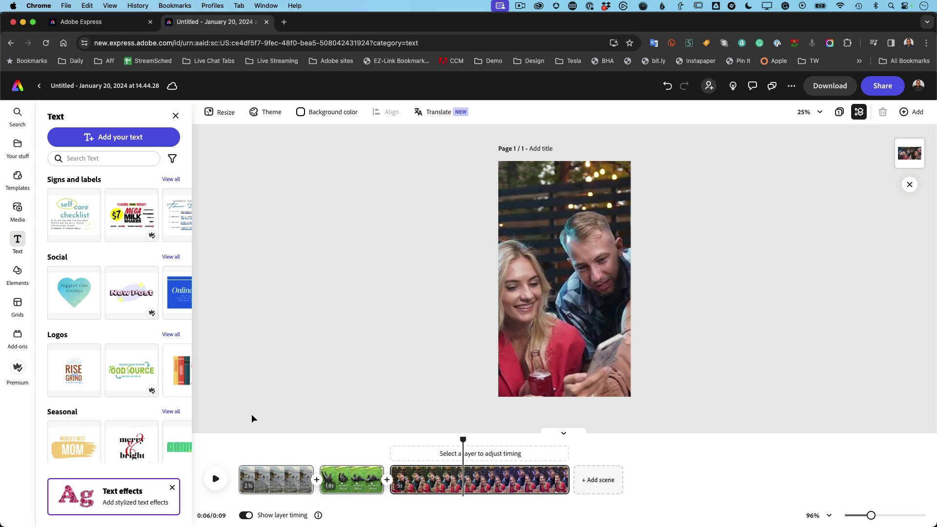
# Add a text with the host's first name in the possessive followed by "Yard Party" to the third scene
pyautogui.click(115, 138)
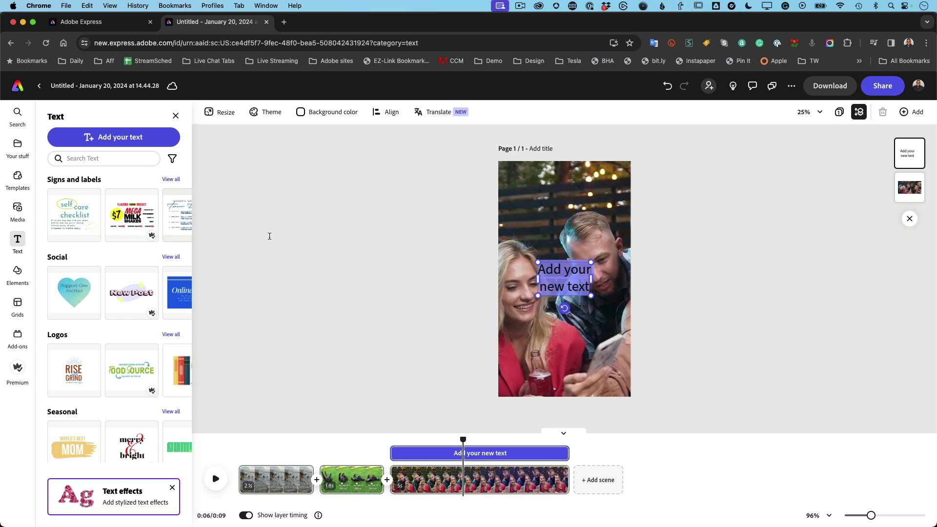
pyautogui.write('Pam')
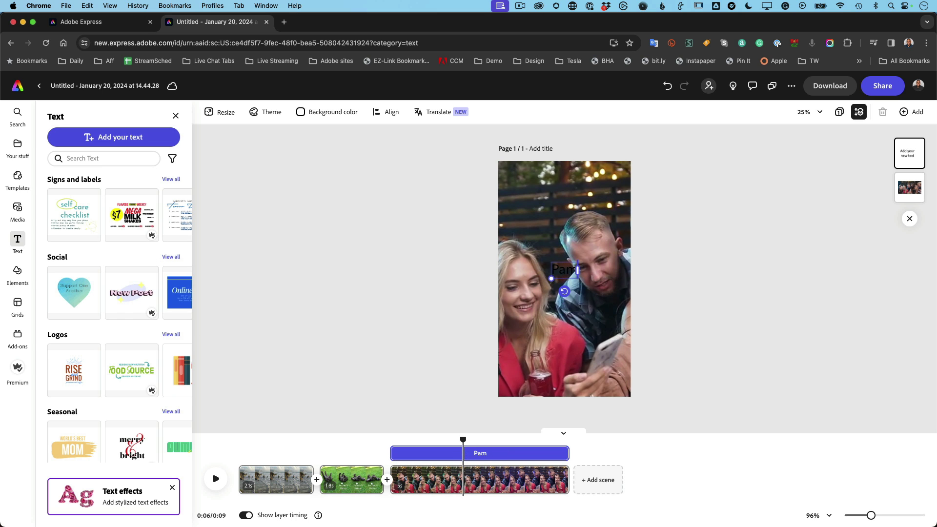
pyautogui.write("'s Yard Party")
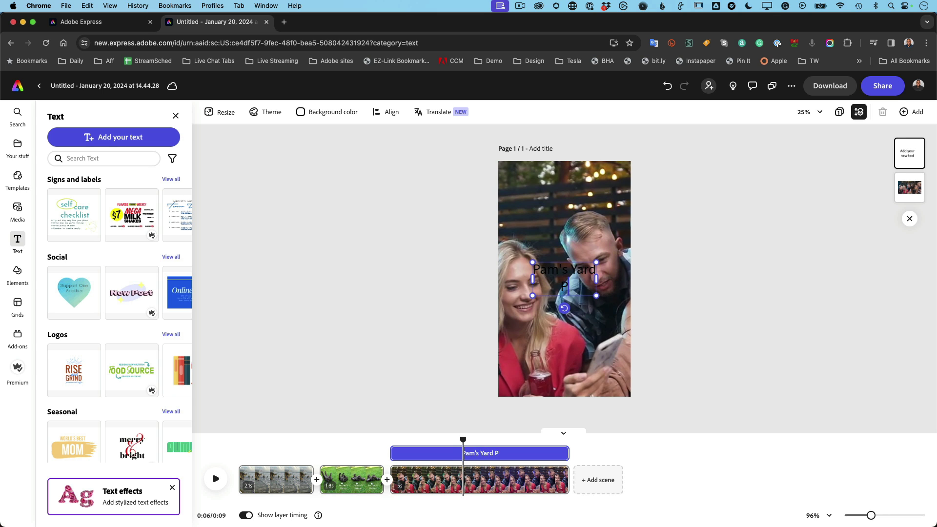
pyautogui.press('super+a')
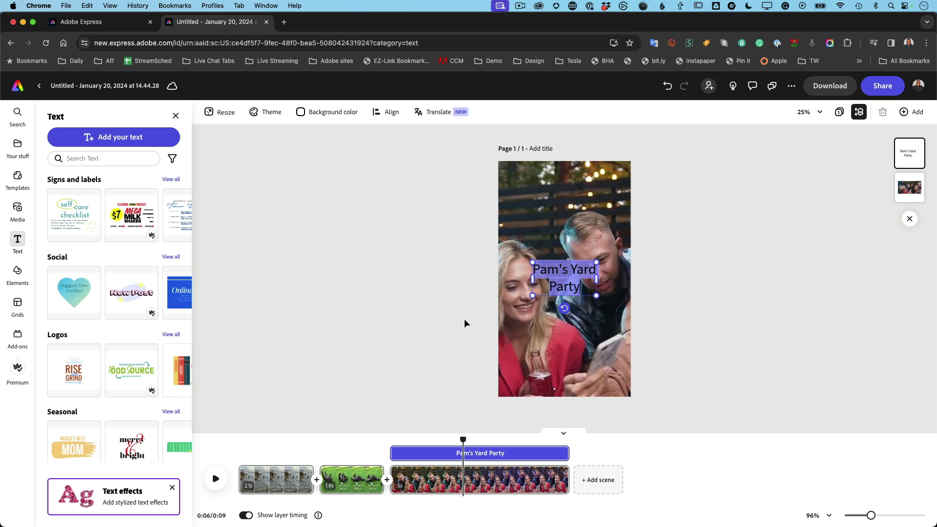
# Change the fill of the "Yard Party" text to white and move it to the upper part of the frame
pyautogui.press('Escape')
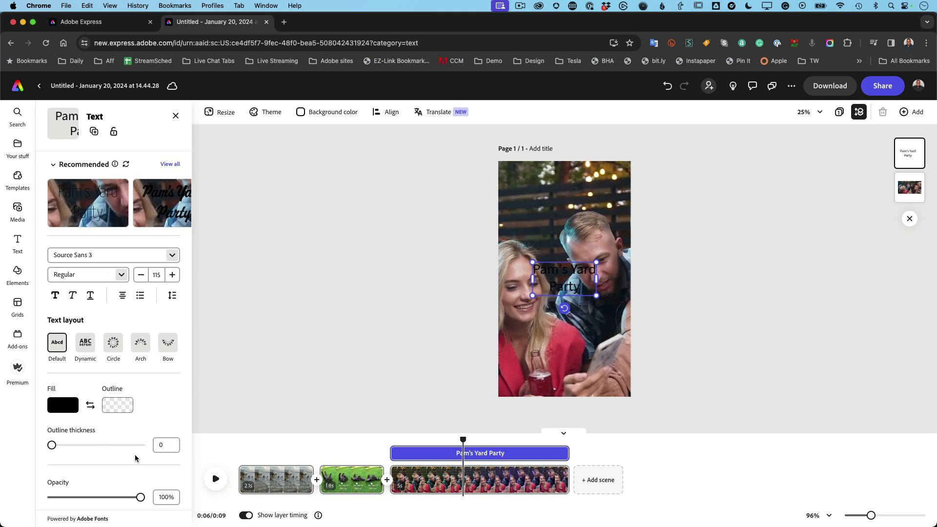
pyautogui.click(62, 405)
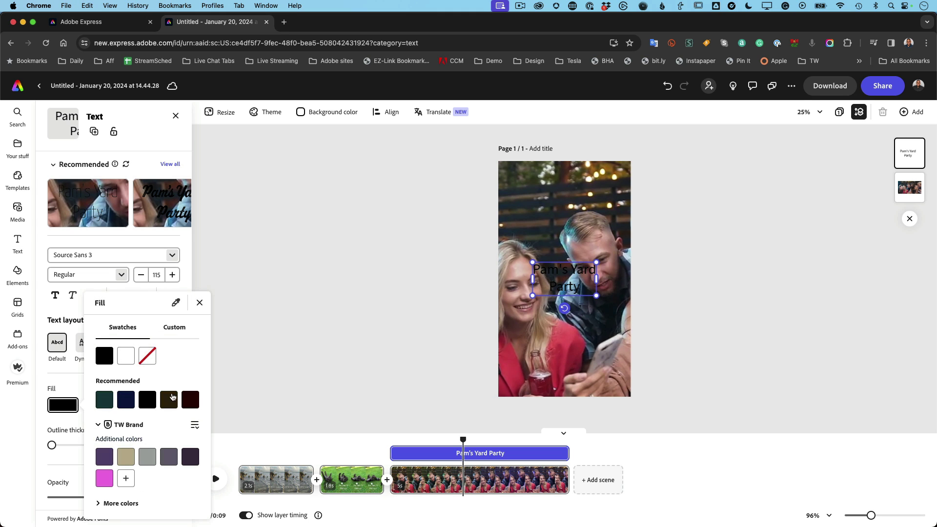
pyautogui.click(126, 356)
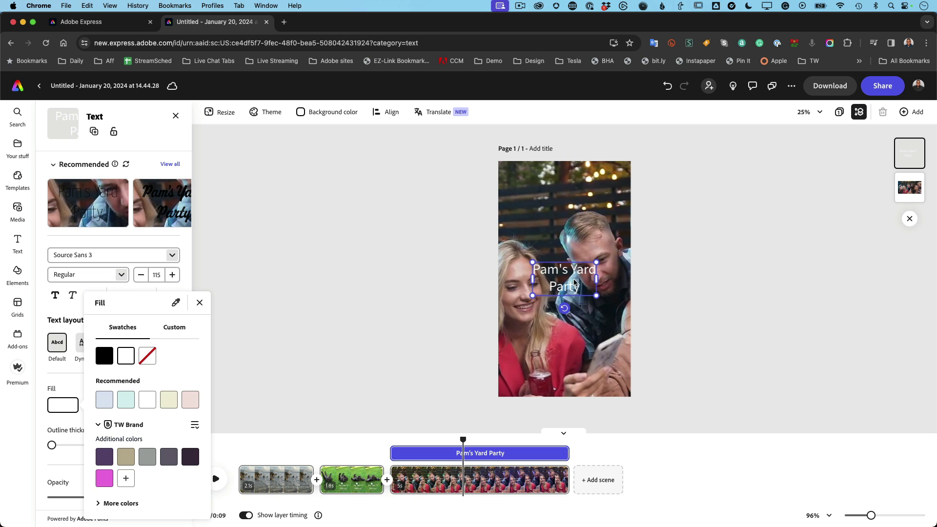
pyautogui.click(446, 250)
pyautogui.moveTo(567, 266); pyautogui.dragTo(545, 184)
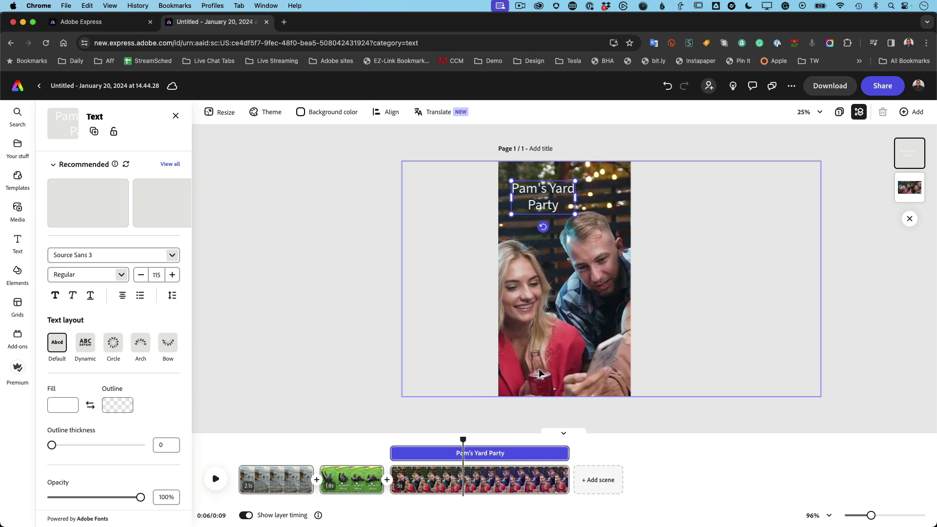
# Apply the Grow in-animation to the "Yard Party" text
pyautogui.scroll(-5, 150, 427)
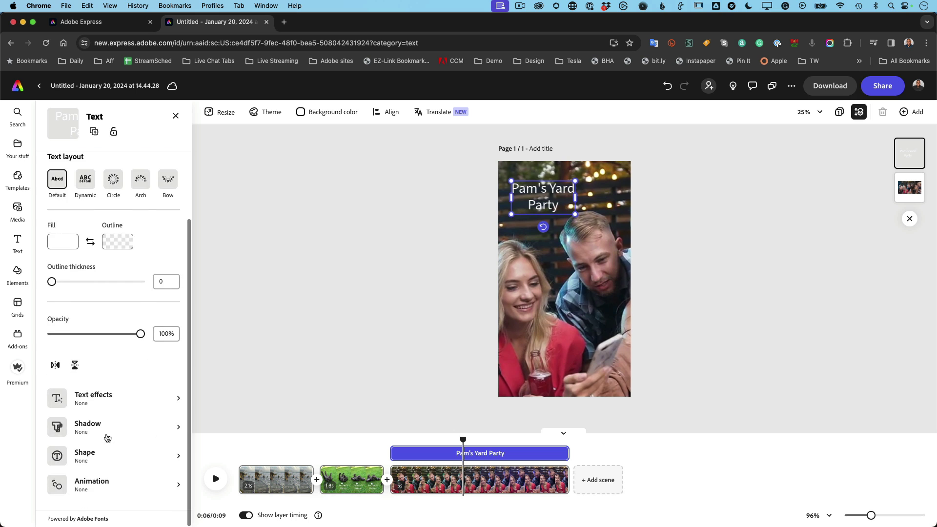
pyautogui.click(96, 481)
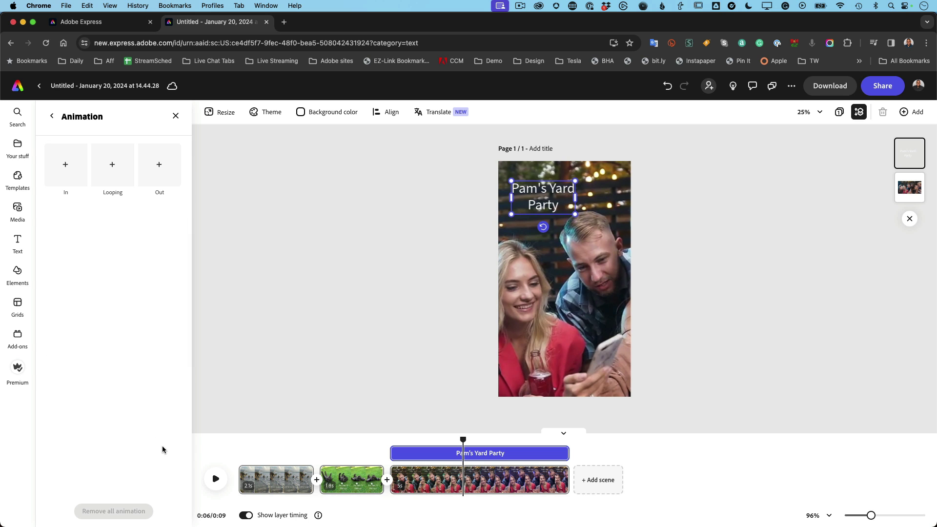
pyautogui.click(68, 174)
pyautogui.click(165, 224)
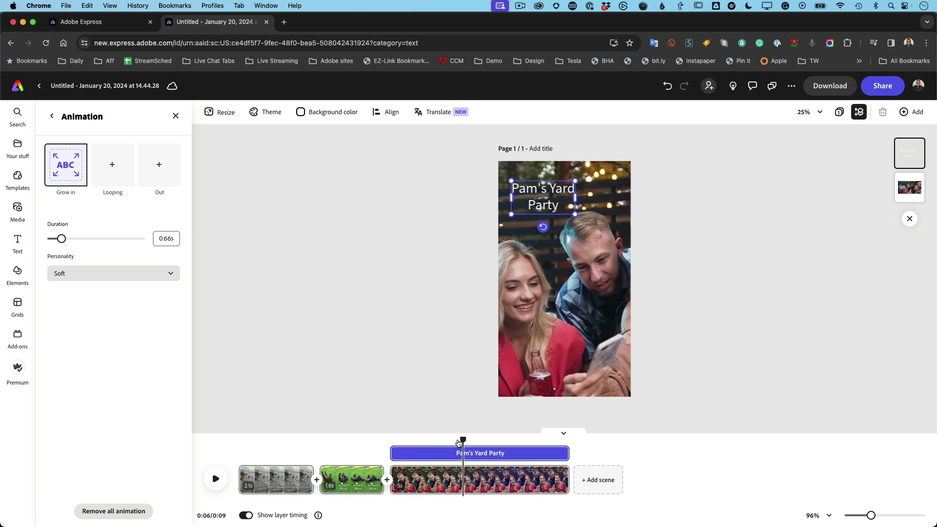
# Play the whole video from the start to preview the texts and animations on all three scenes
pyautogui.moveTo(462, 437); pyautogui.dragTo(237, 409)
pyautogui.click(237, 408)
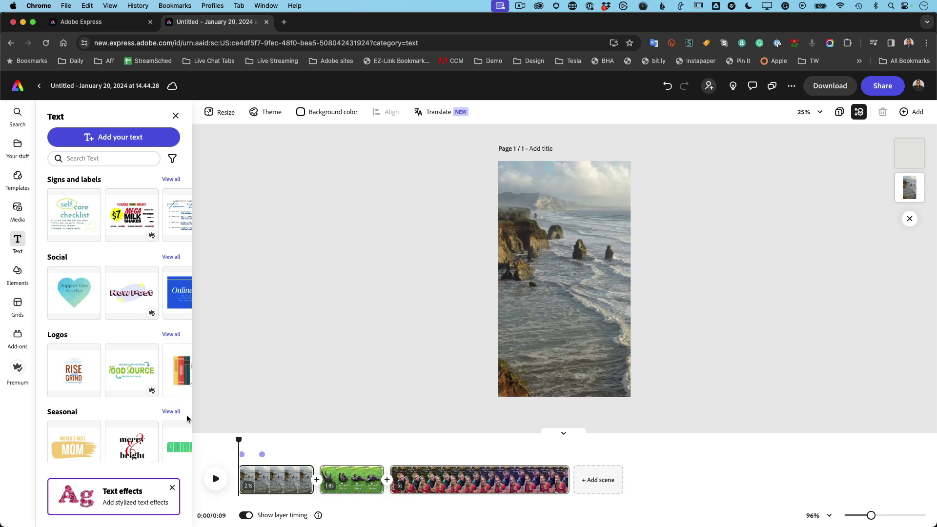
pyautogui.press('space')
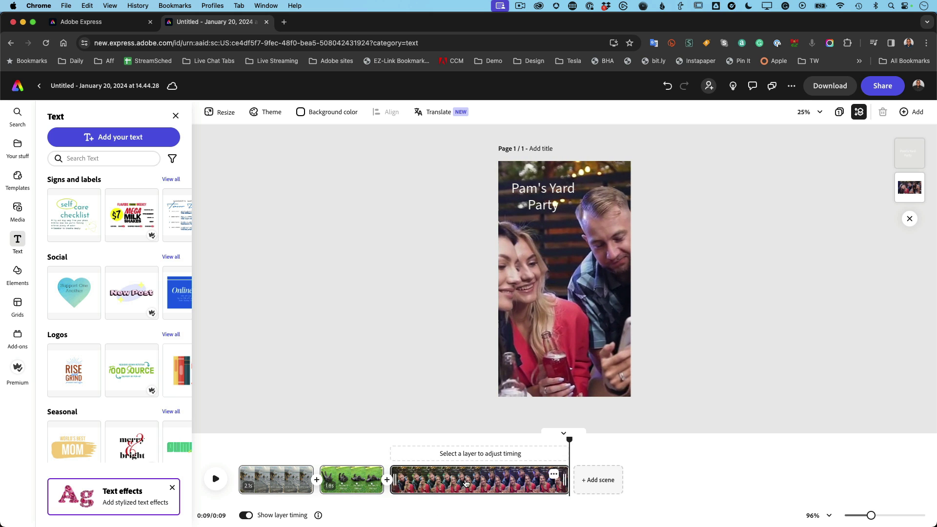
# Add a Dissolve transition between the coast scene and the dog scene
pyautogui.moveTo(566, 436); pyautogui.dragTo(293, 439)
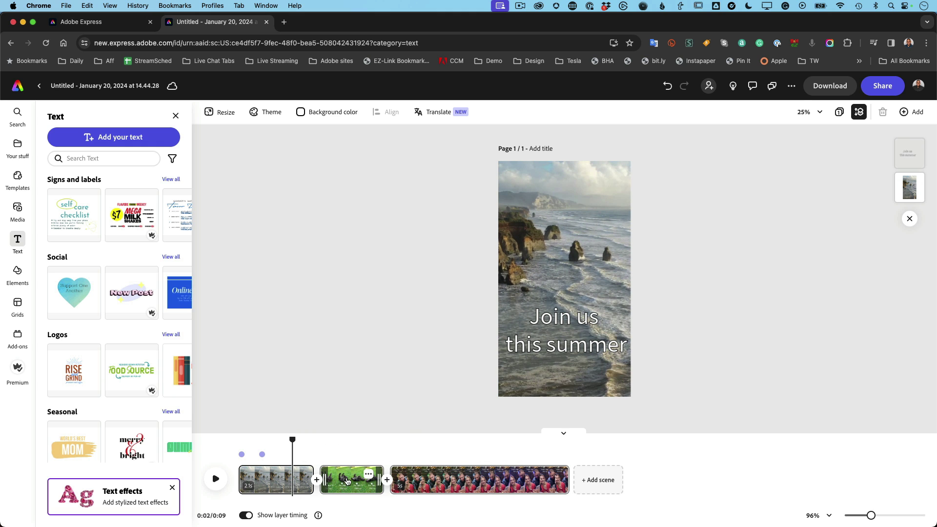
pyautogui.click(317, 479)
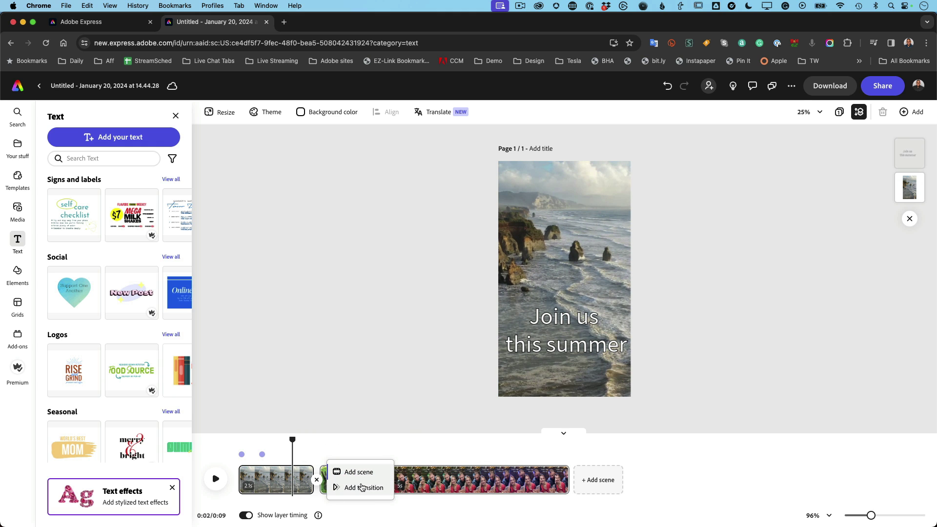
pyautogui.click(363, 488)
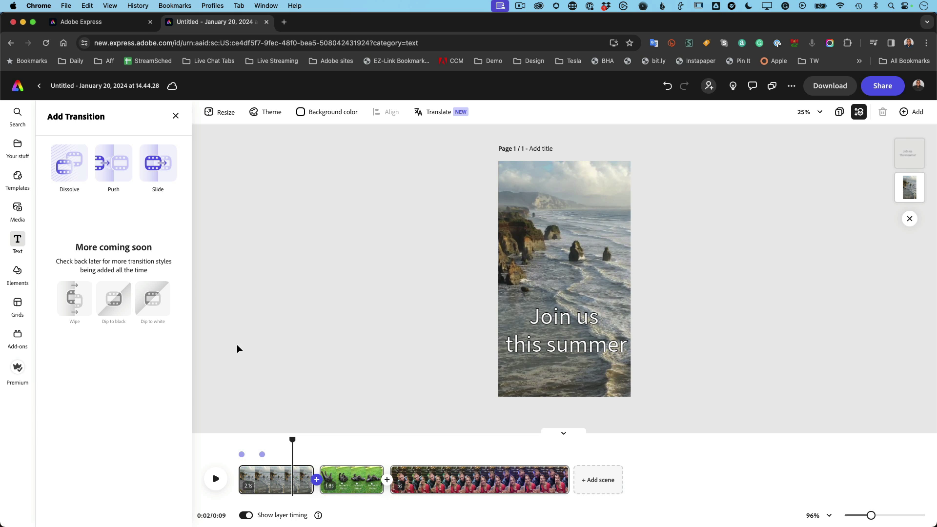
pyautogui.click(67, 175)
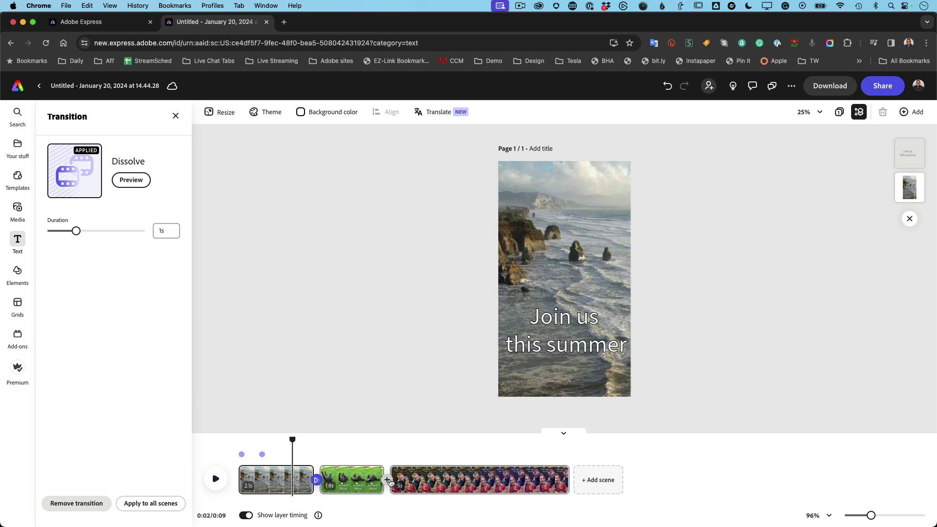
# Add a Push transition between the dog scene and the couple scene
pyautogui.click(387, 480)
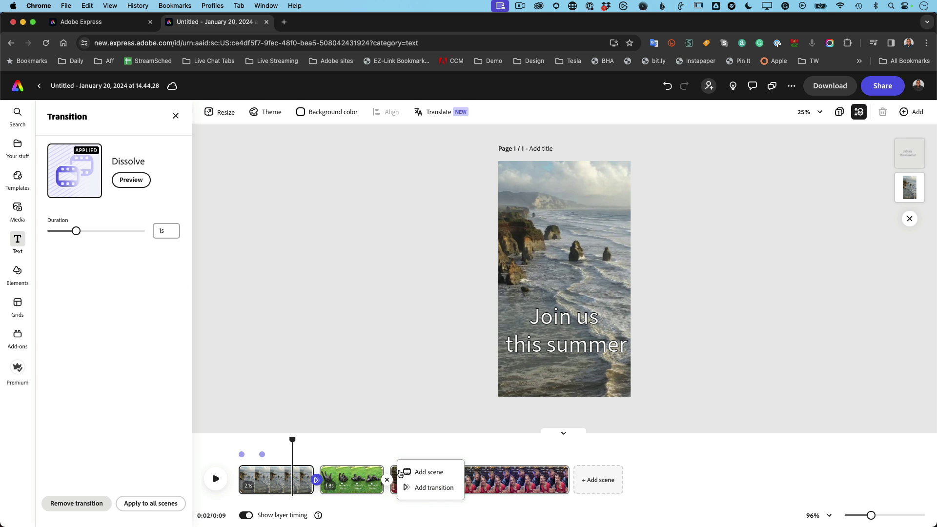
pyautogui.click(420, 489)
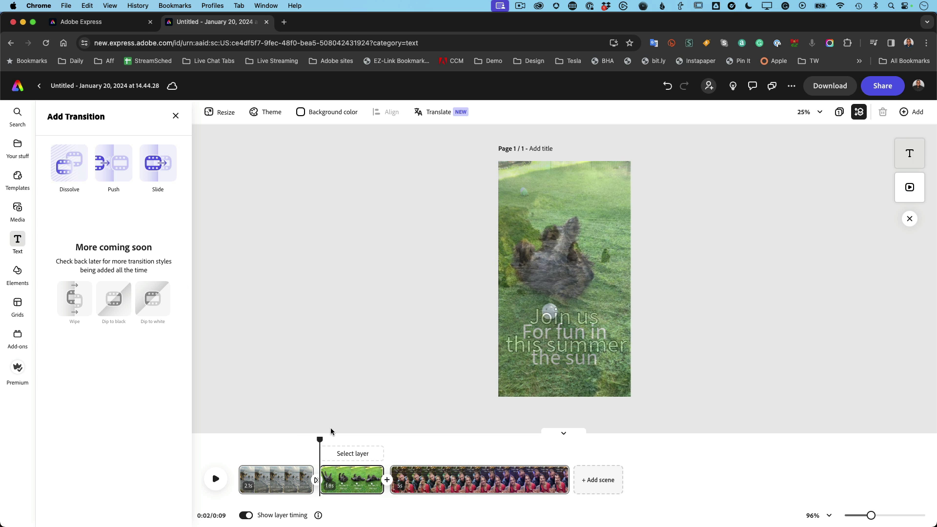
pyautogui.click(115, 171)
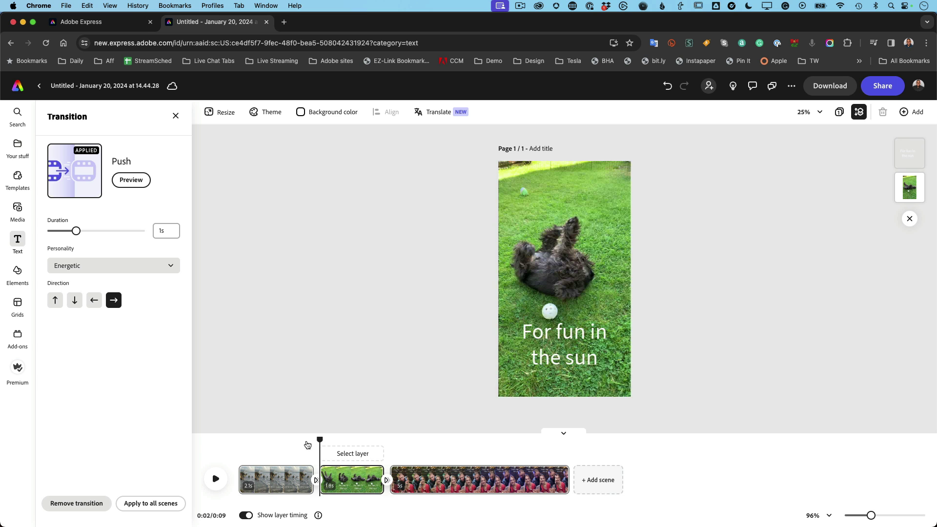
# Play the video from the start to preview the Dissolve and Push transitions between the scenes
pyautogui.moveTo(321, 438); pyautogui.dragTo(237, 408)
pyautogui.press('space')
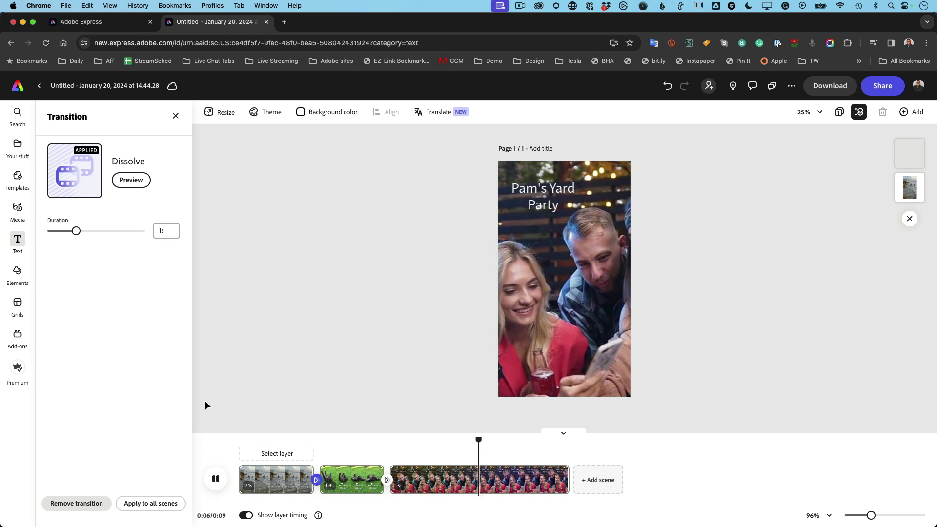
# Trim the end of the couple scene to shorten it to 3.6 s, and play the video back to check it
pyautogui.click(527, 491)
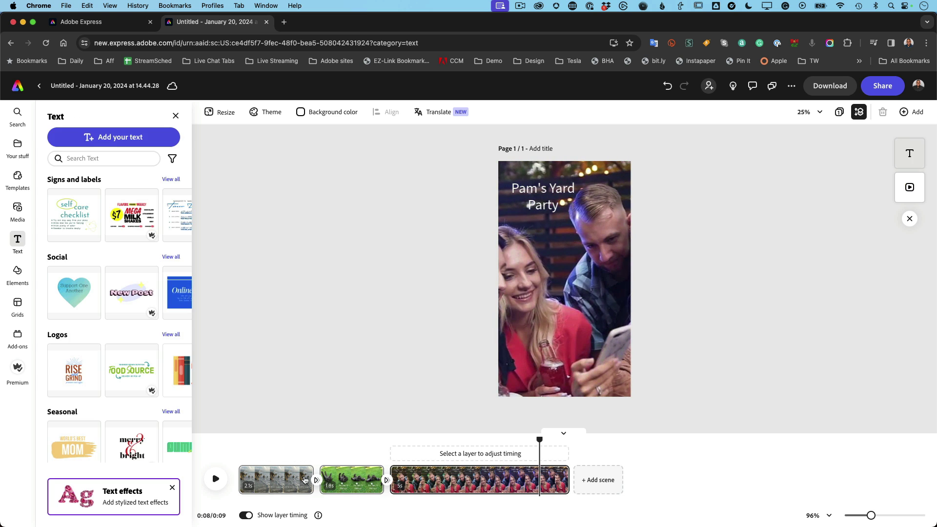
pyautogui.moveTo(564, 481); pyautogui.dragTo(512, 483)
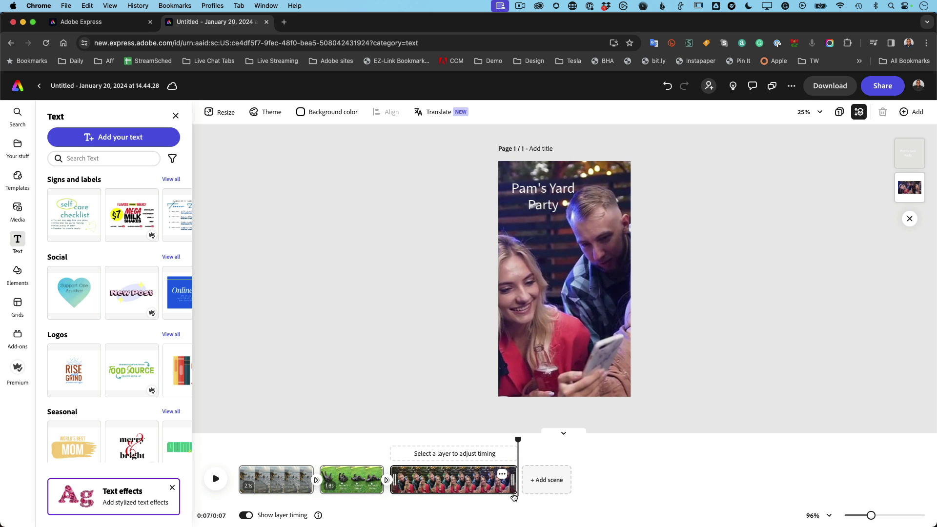
pyautogui.press('space')
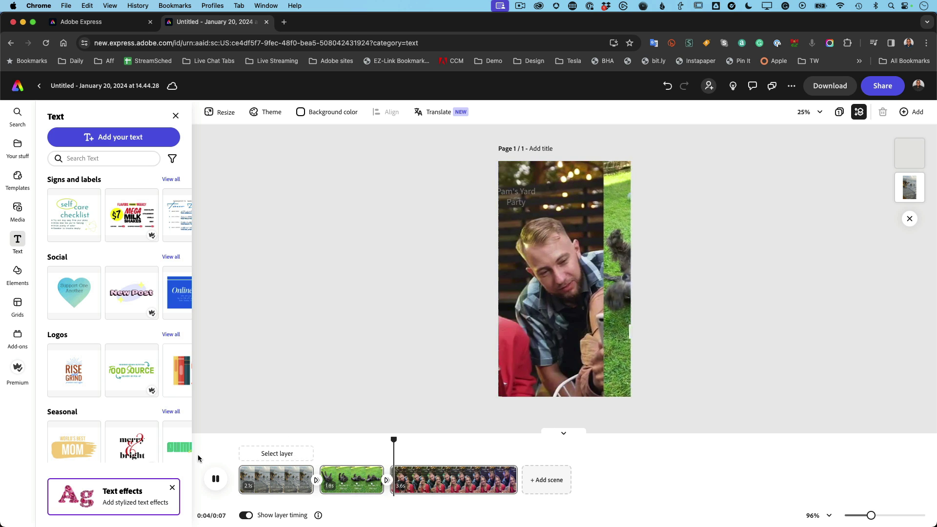
pyautogui.click(215, 478)
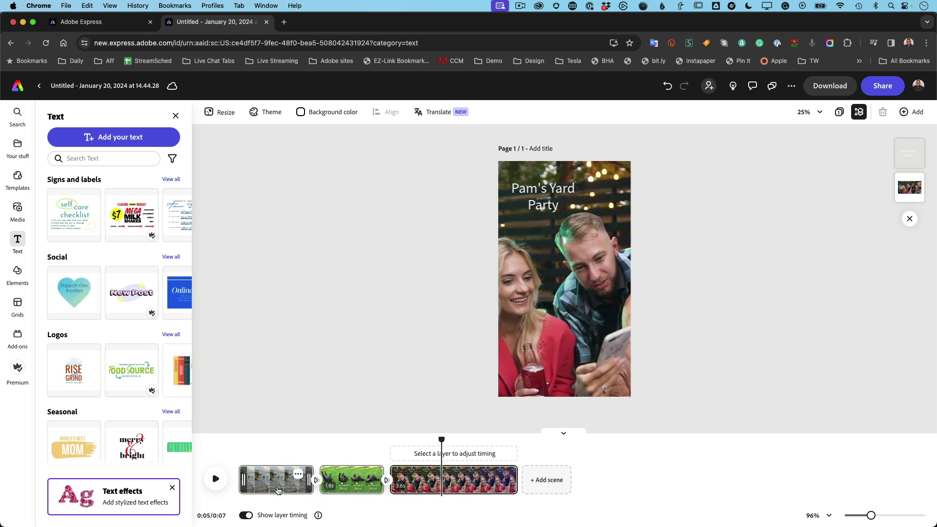
# Start replacing the dog scene's video and search the stock videos for "party vertical video"
pyautogui.click(357, 490)
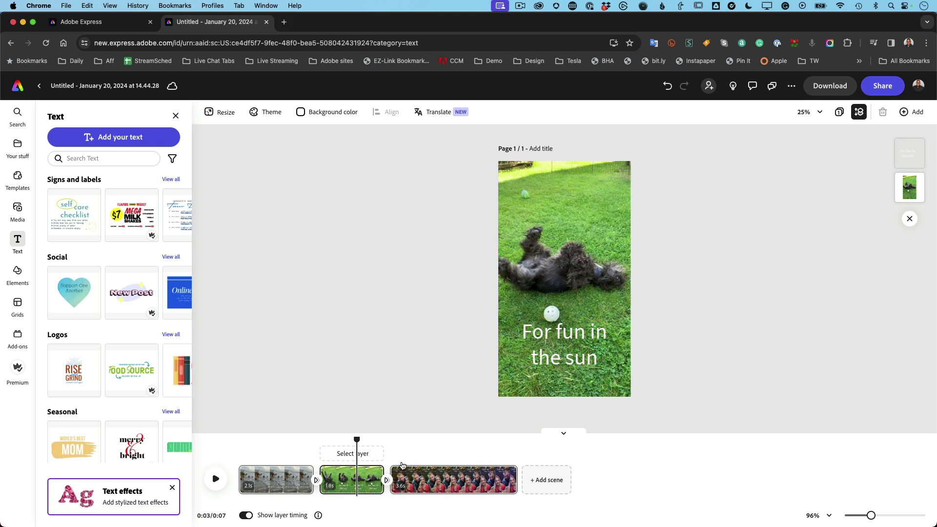
pyautogui.click(516, 394)
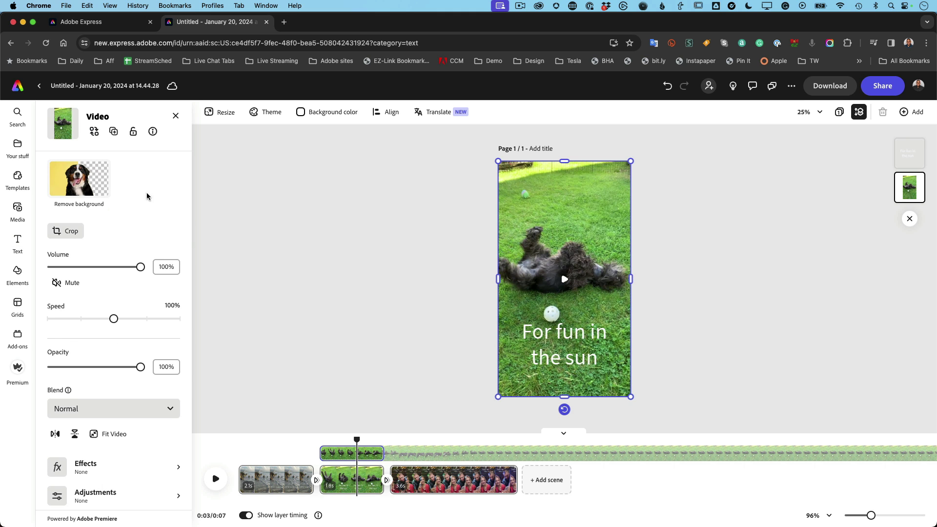
pyautogui.click(93, 130)
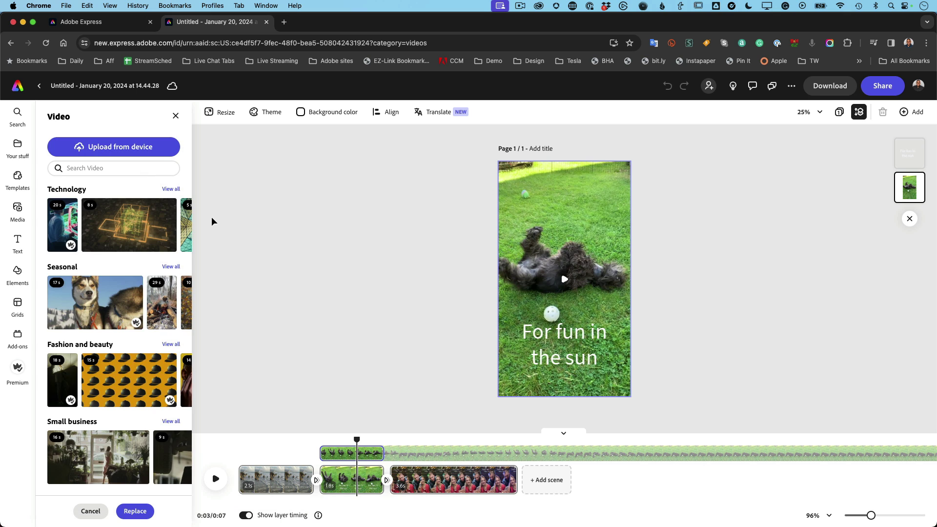
pyautogui.click(87, 167)
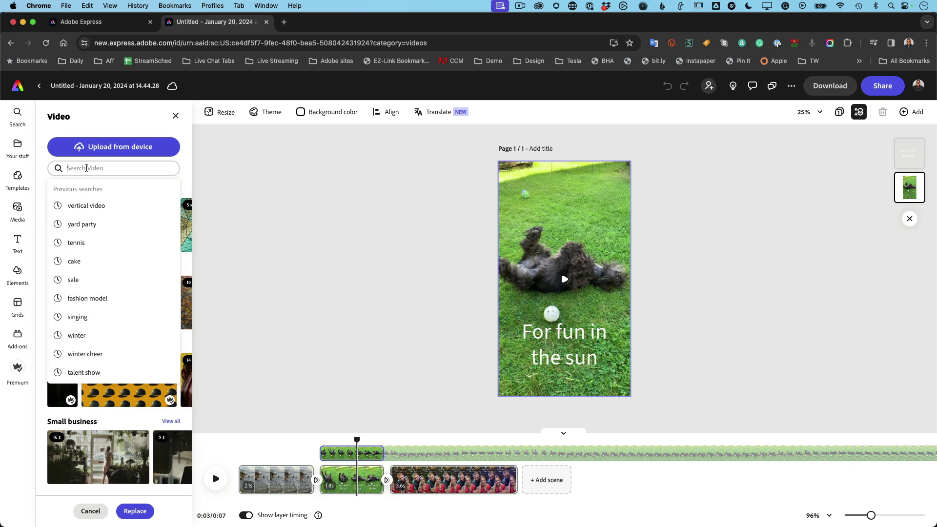
pyautogui.write('party v')
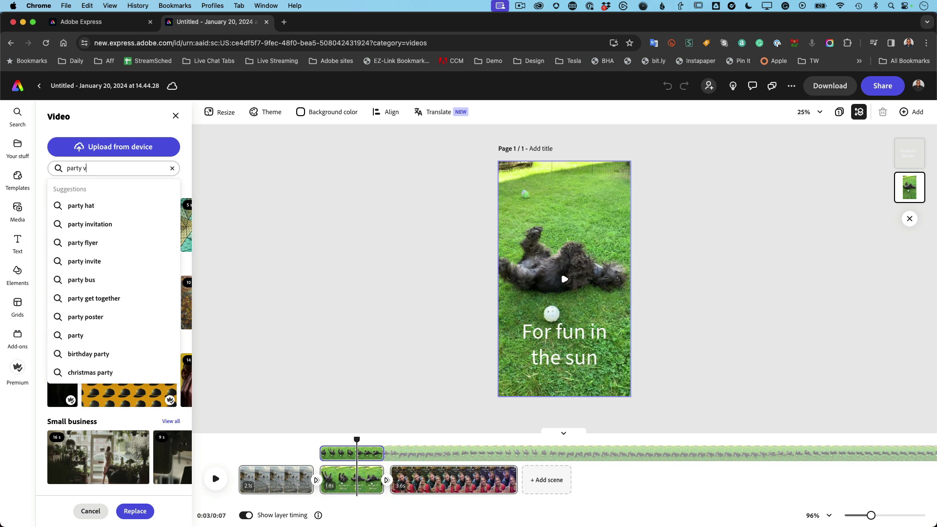
pyautogui.write('er')
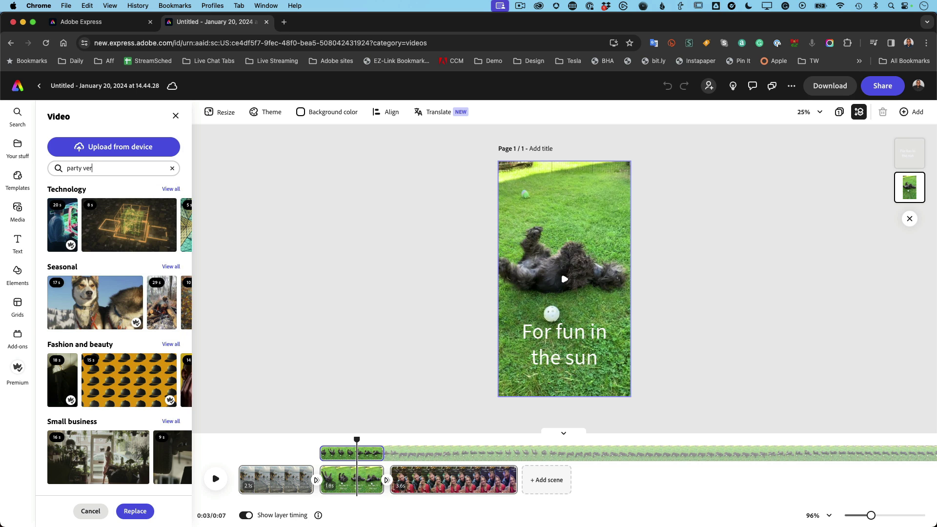
pyautogui.write('itcal video')
pyautogui.press('Return')
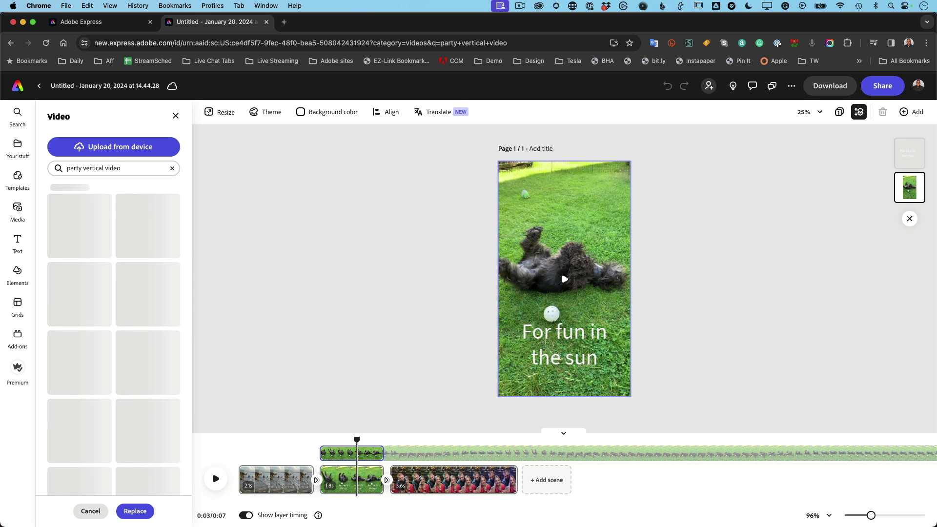
# Replace the dog clip with the 22 s vertical stock video of people at an outdoor night party
pyautogui.scroll(-3, 166, 335)
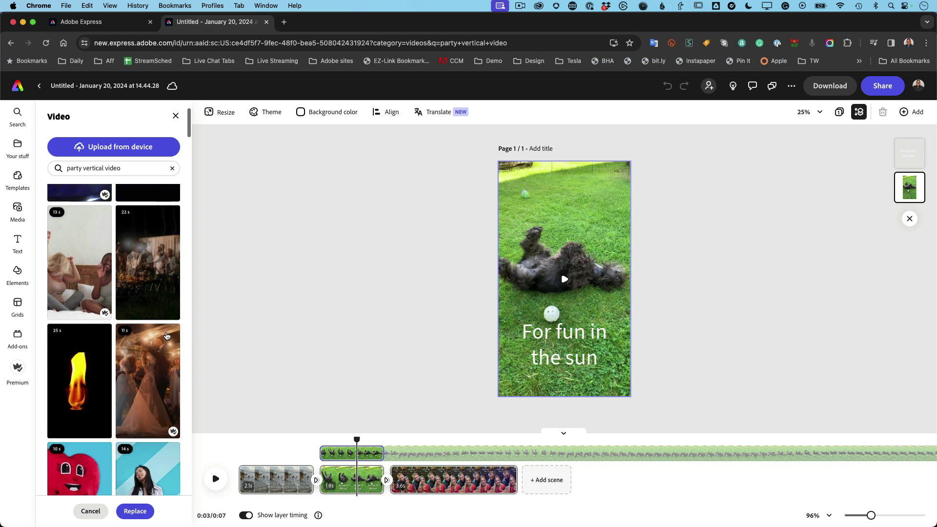
pyautogui.scroll(-5, 166, 335)
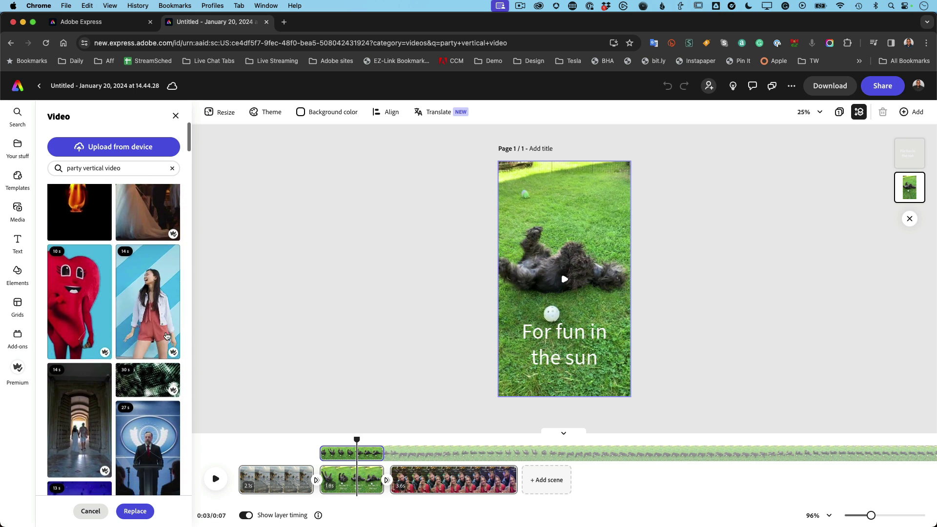
pyautogui.scroll(-10, 166, 336)
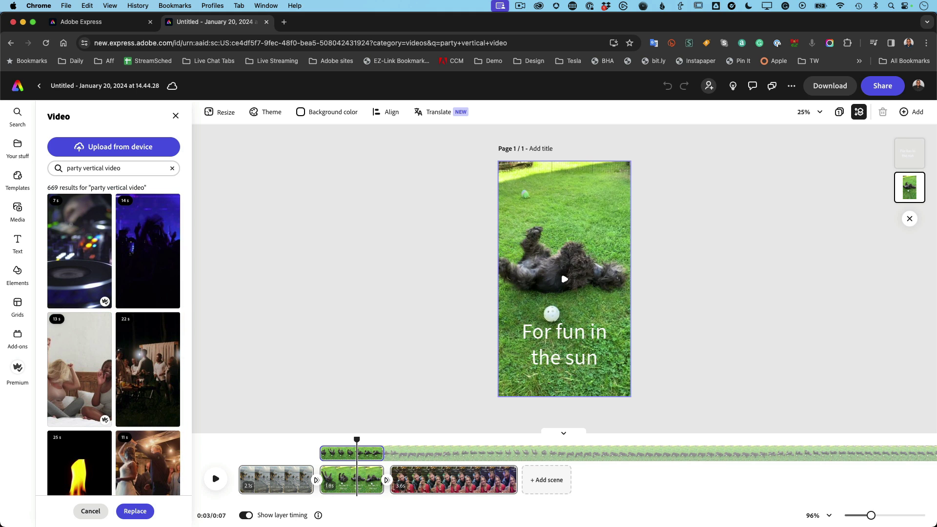
pyautogui.scroll(-1, 151, 339)
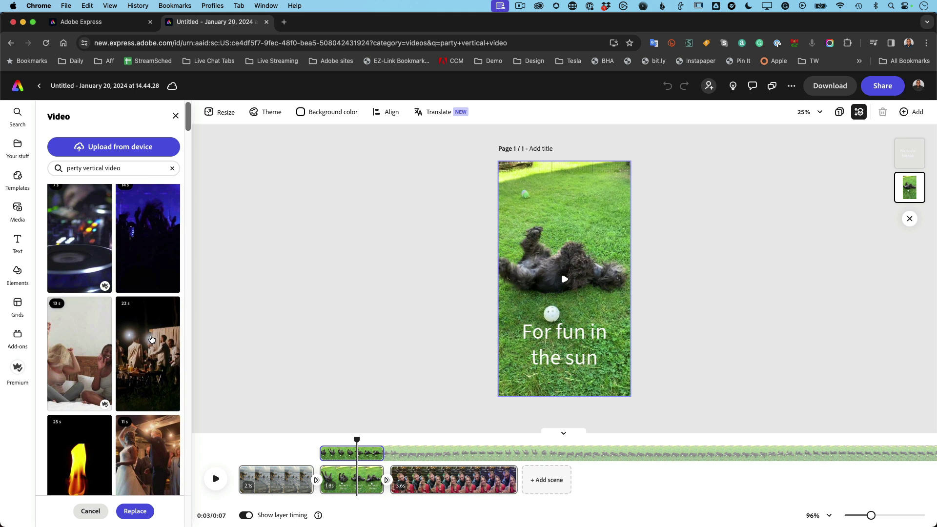
pyautogui.click(151, 339)
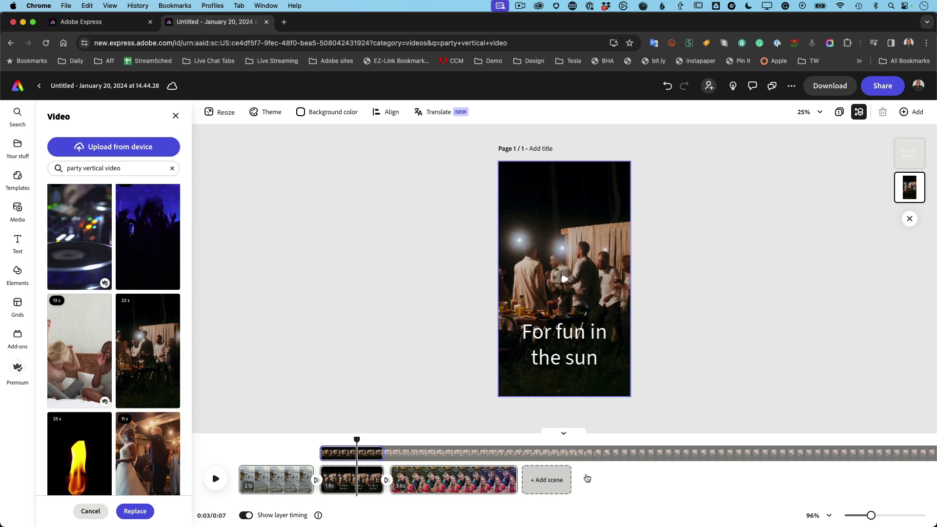
# Look over the coast scene and the replaced party clip in the timeline to check the scene after the swap
pyautogui.moveTo(358, 442); pyautogui.dragTo(303, 441)
pyautogui.press('Escape')
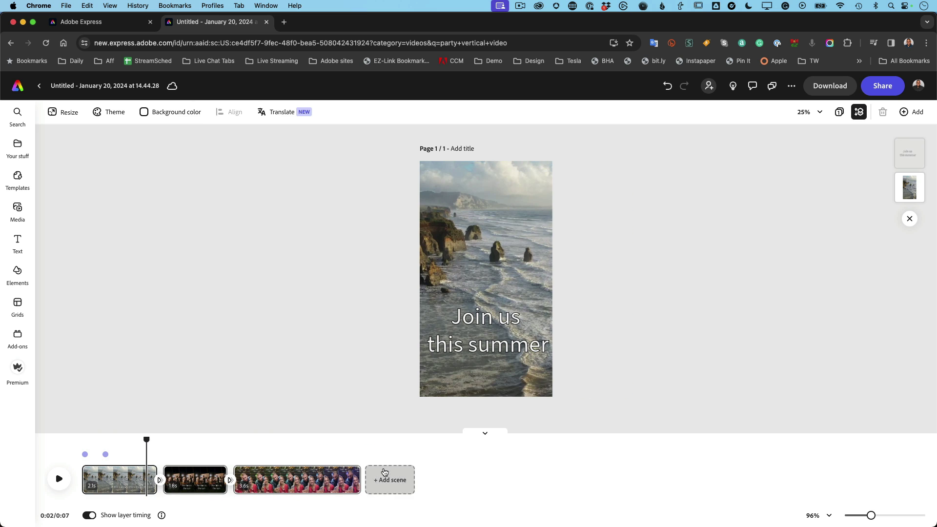
pyautogui.click(195, 478)
pyautogui.click(434, 386)
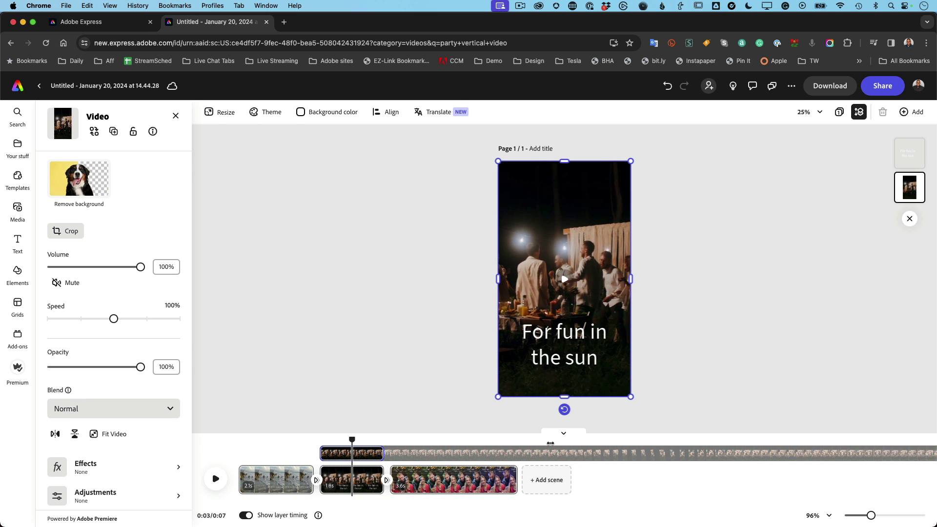
pyautogui.click(318, 442)
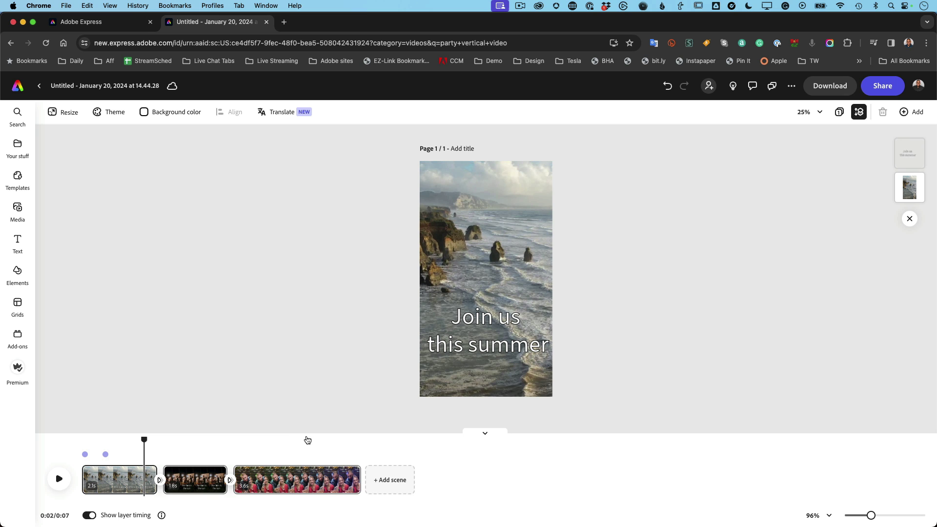
# Change the second scene's text from "For fun in the sun" to "For fun at Night"
pyautogui.moveTo(145, 437); pyautogui.dragTo(193, 440)
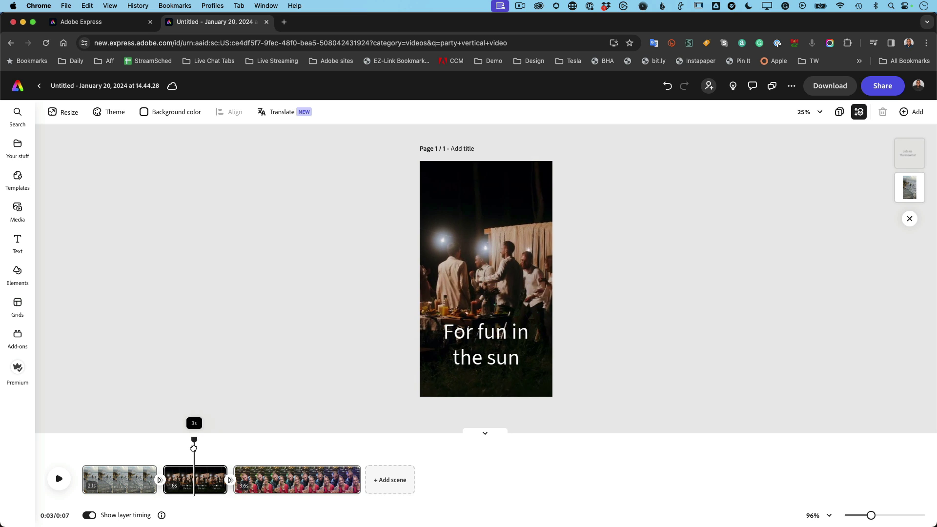
pyautogui.click(472, 355)
pyautogui.click(472, 355)
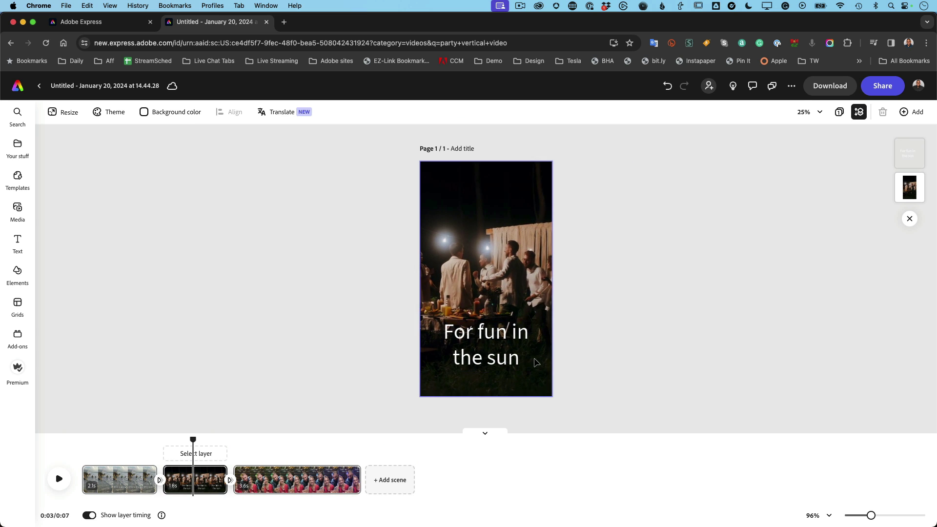
pyautogui.click(510, 362)
pyautogui.click(566, 358)
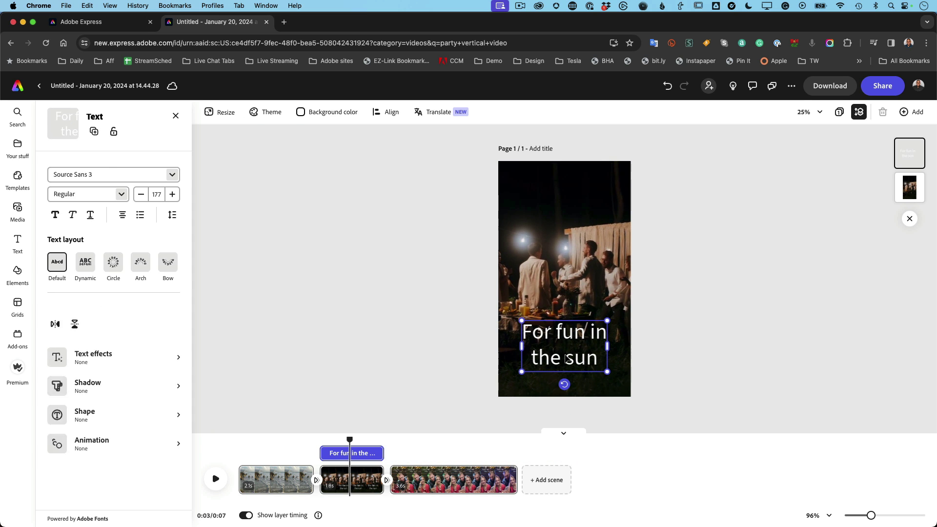
pyautogui.click(593, 331)
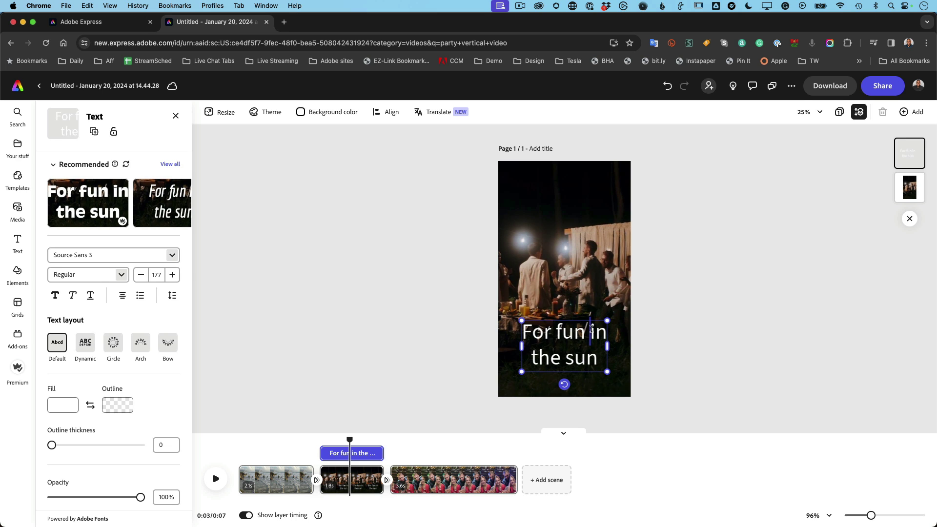
pyautogui.moveTo(592, 329); pyautogui.dragTo(603, 357)
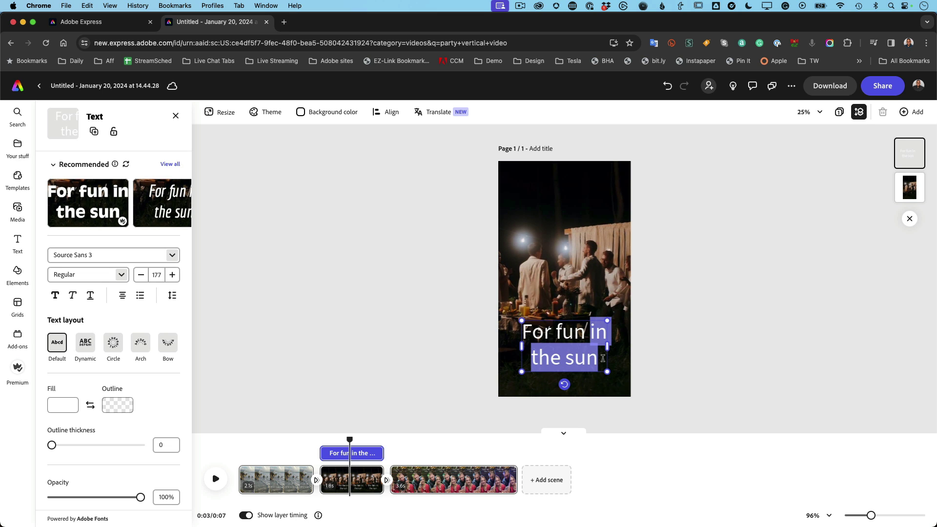
pyautogui.write('at Night')
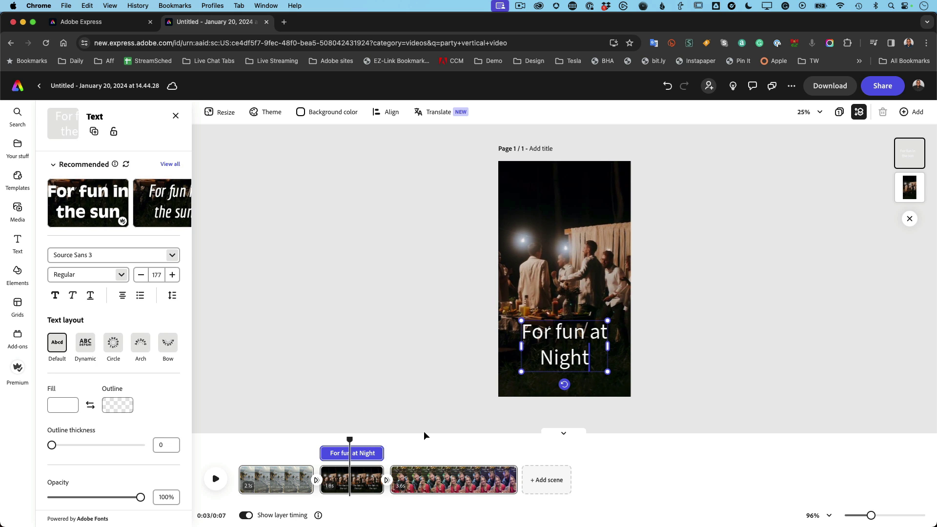
# Play the whole video from the start to preview the new party scene and its text, and return to the beginning
pyautogui.moveTo(347, 438); pyautogui.dragTo(80, 440)
pyautogui.click(60, 479)
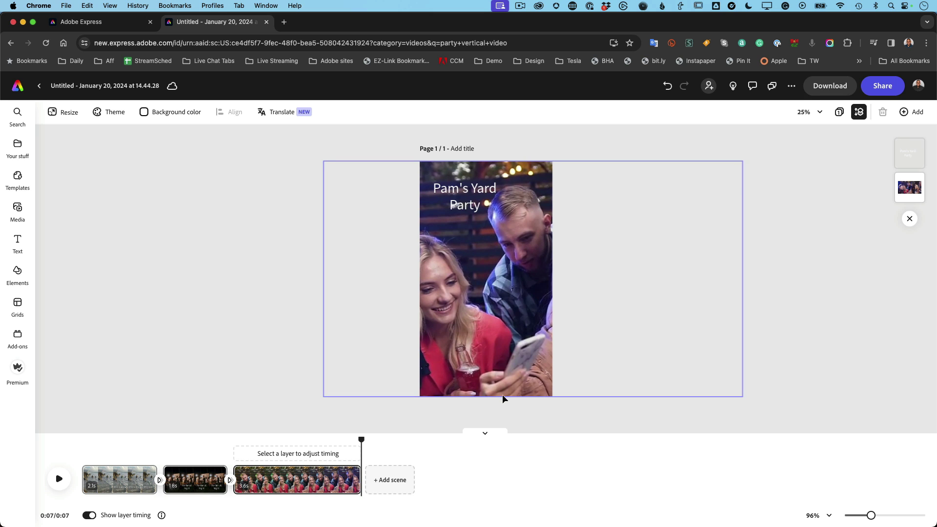
pyautogui.moveTo(362, 438); pyautogui.dragTo(80, 439)
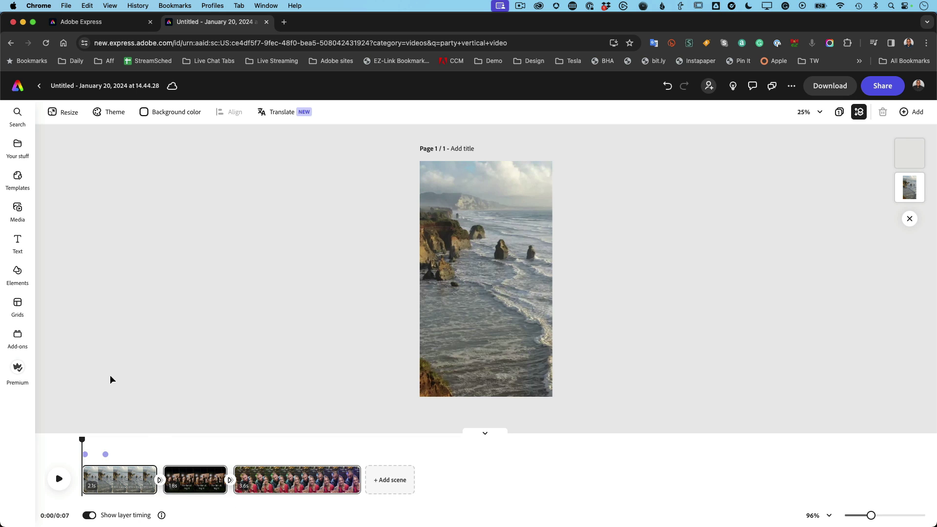
# Preview the acoustic track "Life In Nature - Folk, Soft - Loop" and add it as the video's soundtrack
pyautogui.click(18, 220)
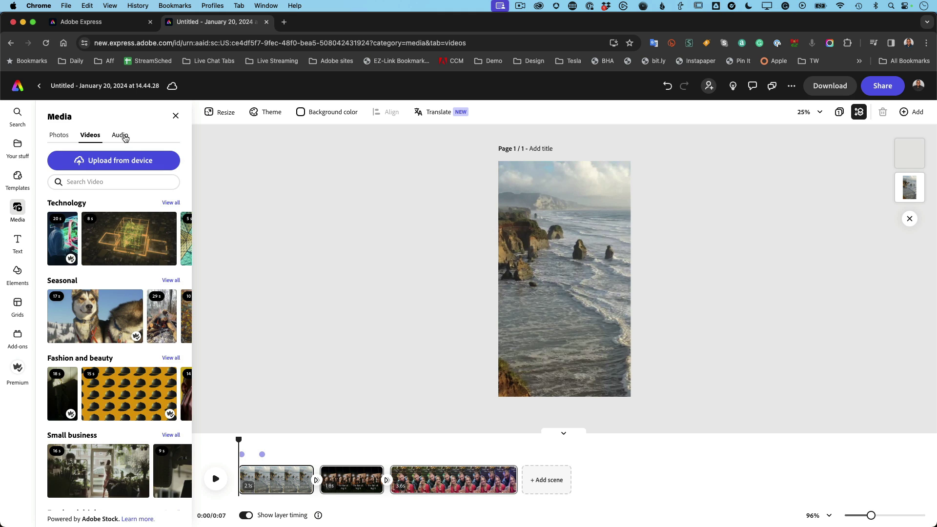
pyautogui.click(123, 136)
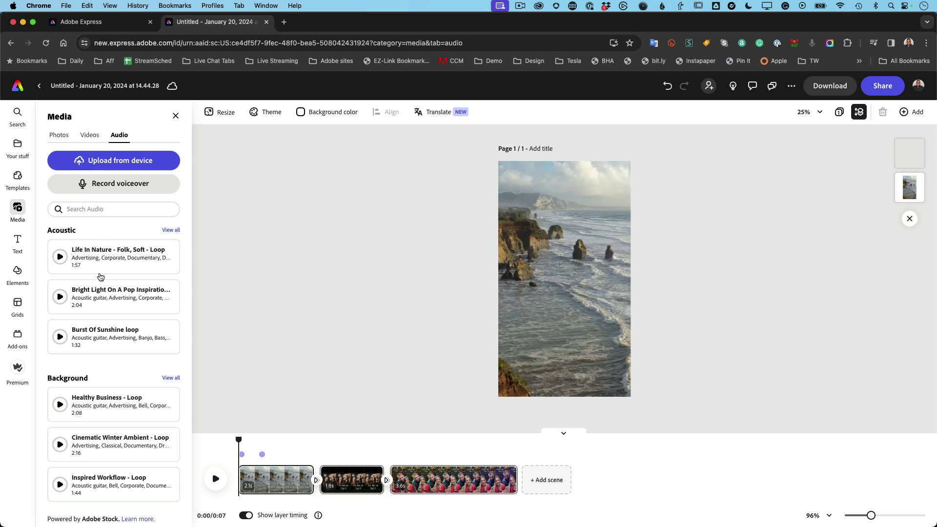
pyautogui.click(62, 258)
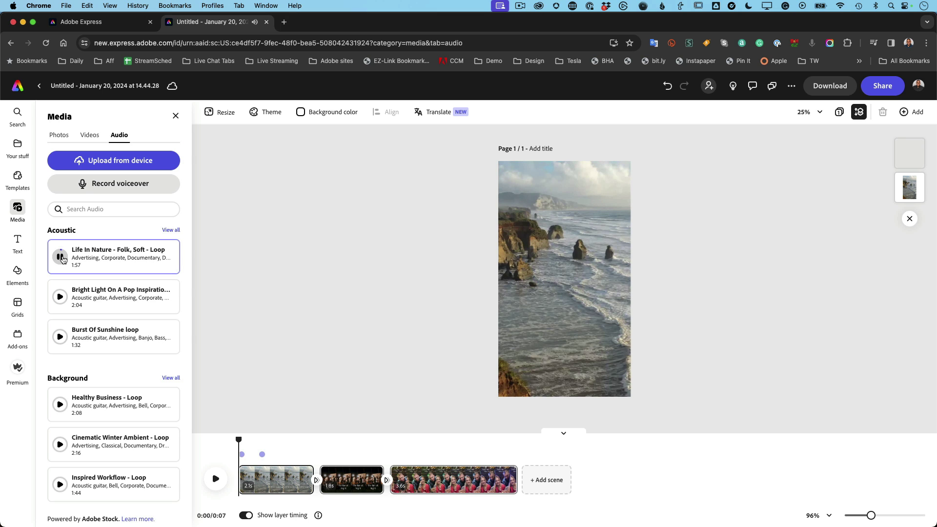
pyautogui.click(62, 258)
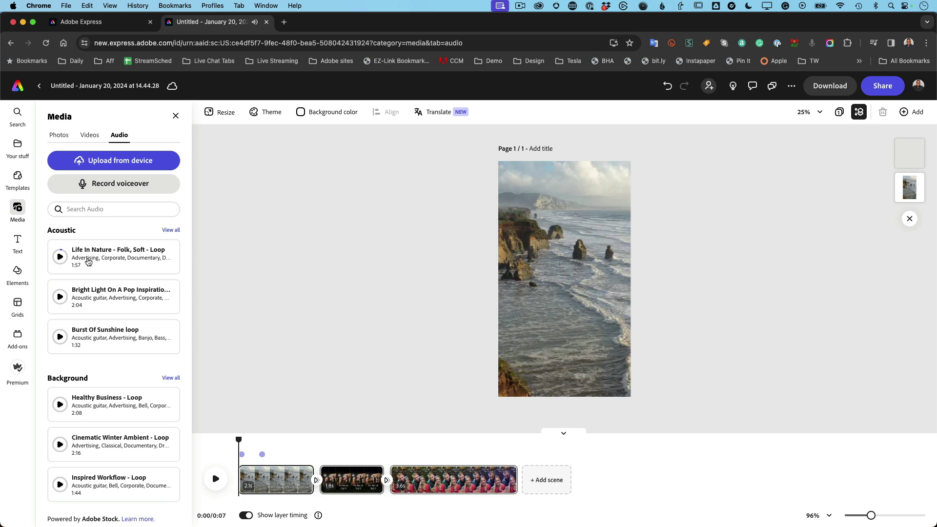
pyautogui.click(88, 262)
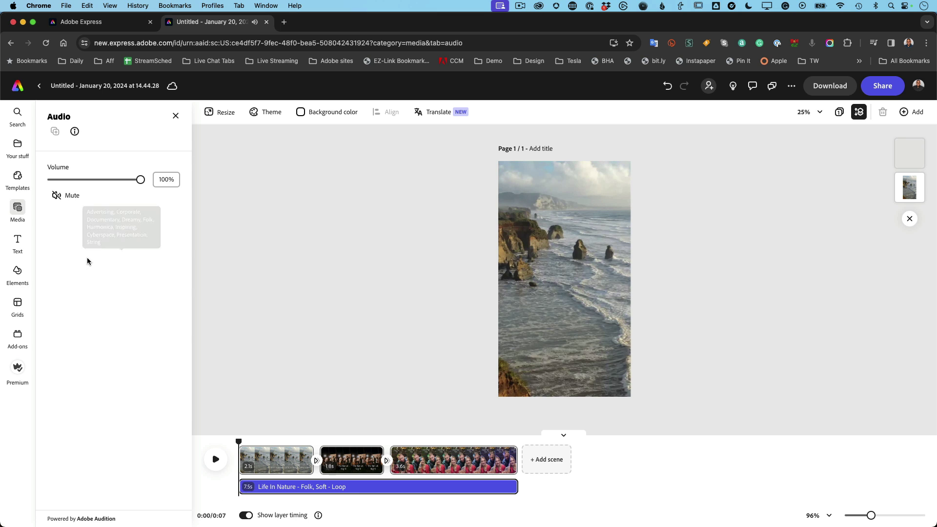
# Play the video from the start to hear the soundtrack under the scenes, and pause it during the couple scene
pyautogui.click(216, 460)
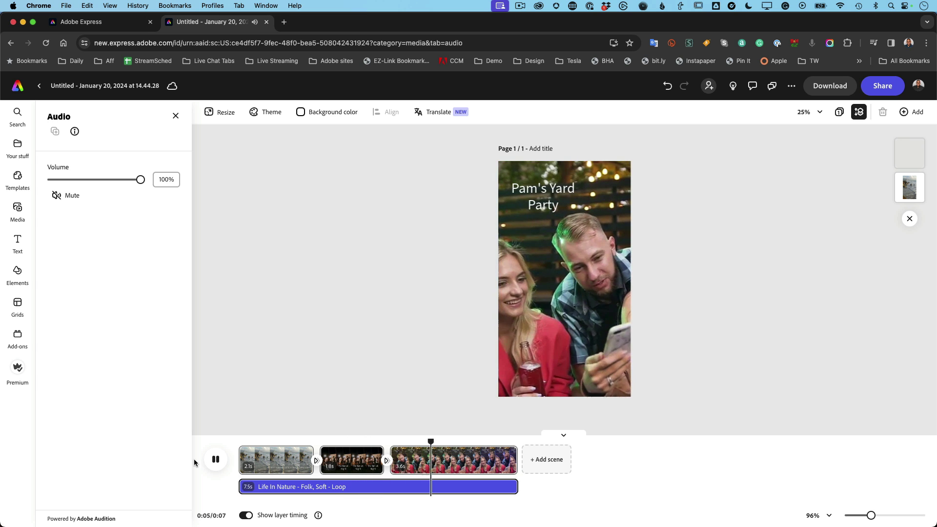
pyautogui.click(213, 462)
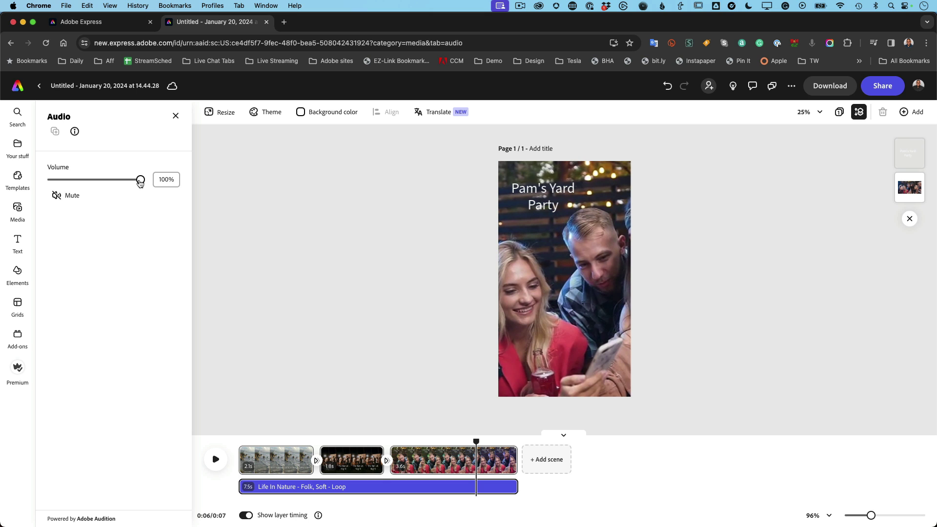
# Split the final couple scene in two at 5.3 s
pyautogui.moveTo(140, 182); pyautogui.dragTo(163, 187)
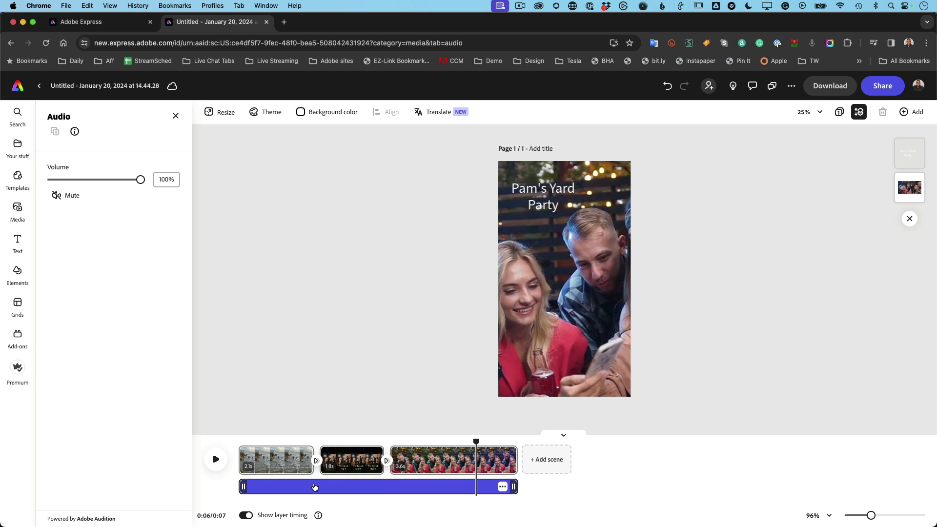
pyautogui.moveTo(446, 442); pyautogui.dragTo(439, 426)
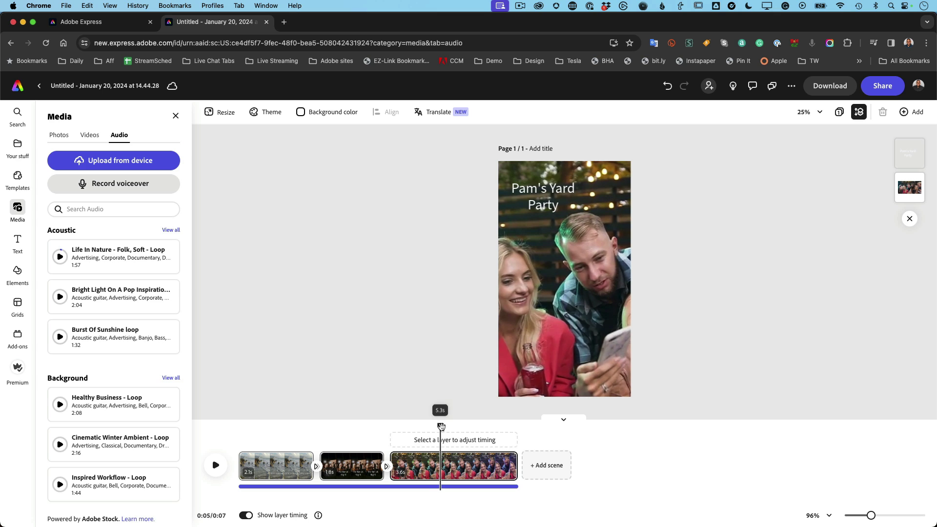
pyautogui.rightClick(441, 468)
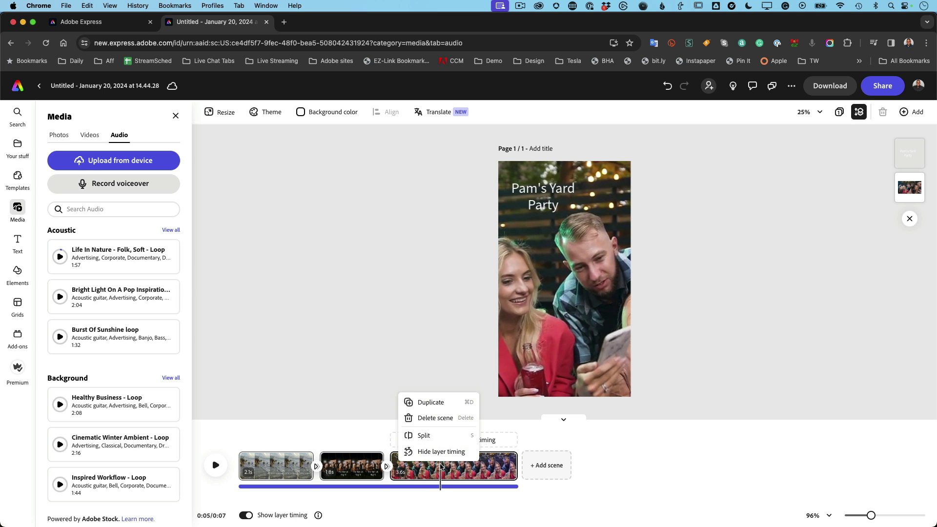
pyautogui.click(424, 435)
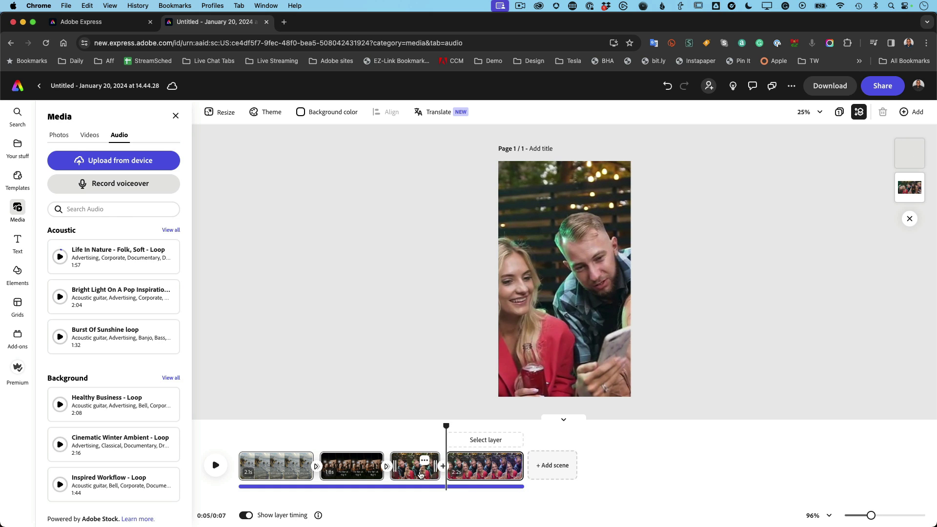
# Add a blank scene between the two halves of the couple scene and shorten it to 1.9 s
pyautogui.click(544, 473)
pyautogui.moveTo(563, 470); pyautogui.dragTo(453, 471)
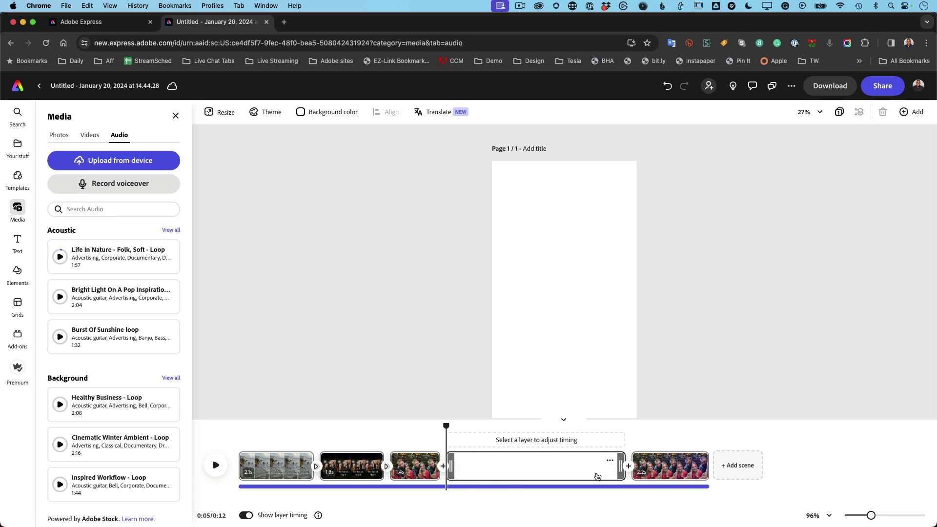
pyautogui.moveTo(616, 470); pyautogui.dragTo(514, 482)
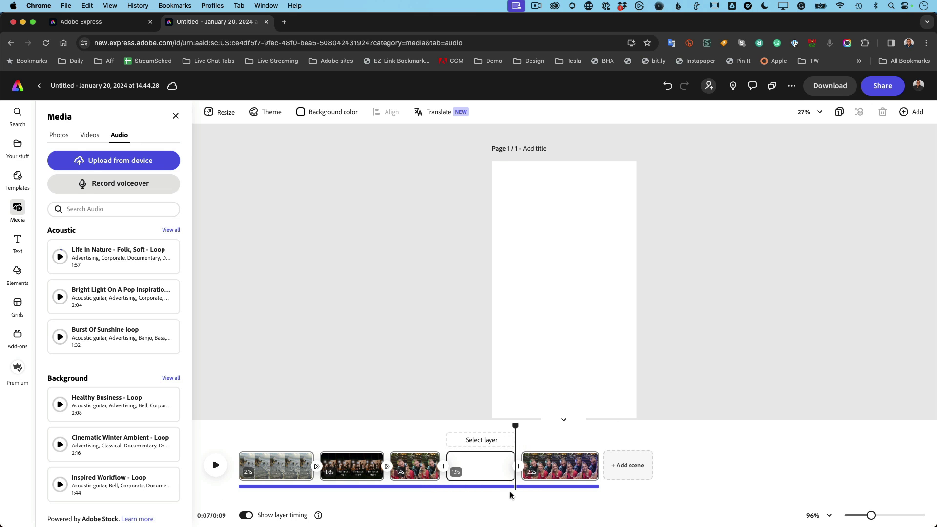
# Search the stock videos for "party vertical video" and add the 7 s DJ turntable clip to the blank scene
pyautogui.click(90, 137)
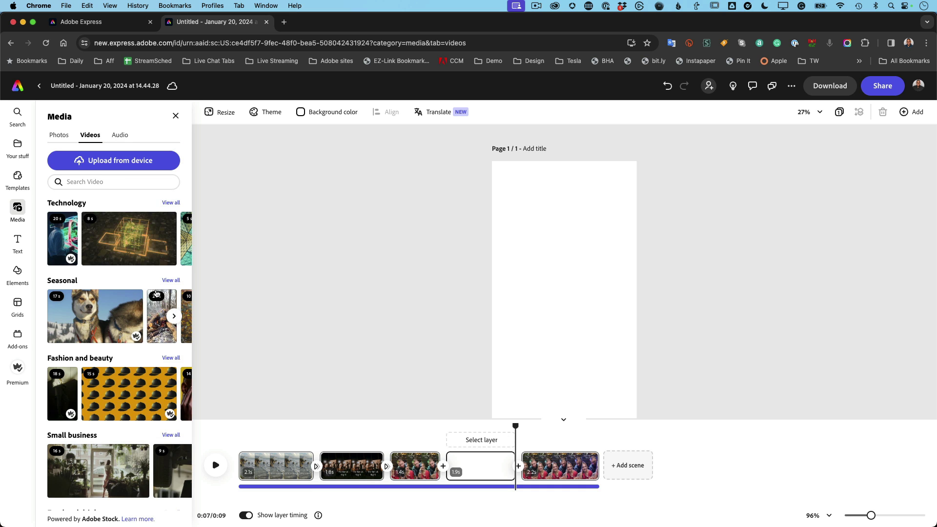
pyautogui.click(88, 182)
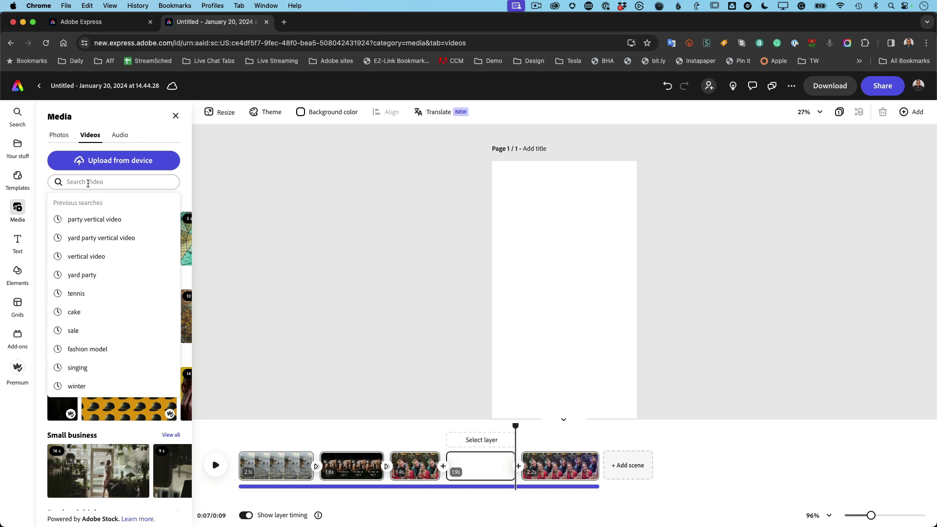
pyautogui.write('party veritc')
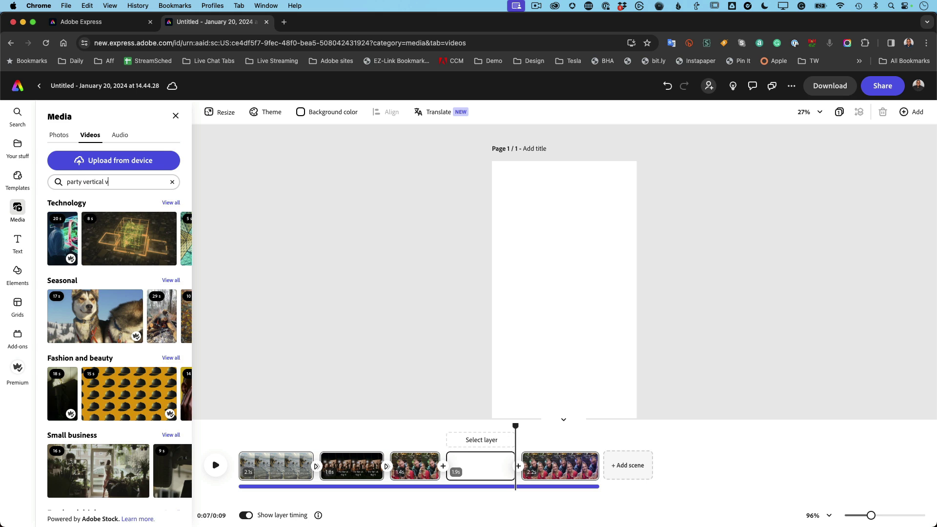
pyautogui.write('o')
pyautogui.press('Return')
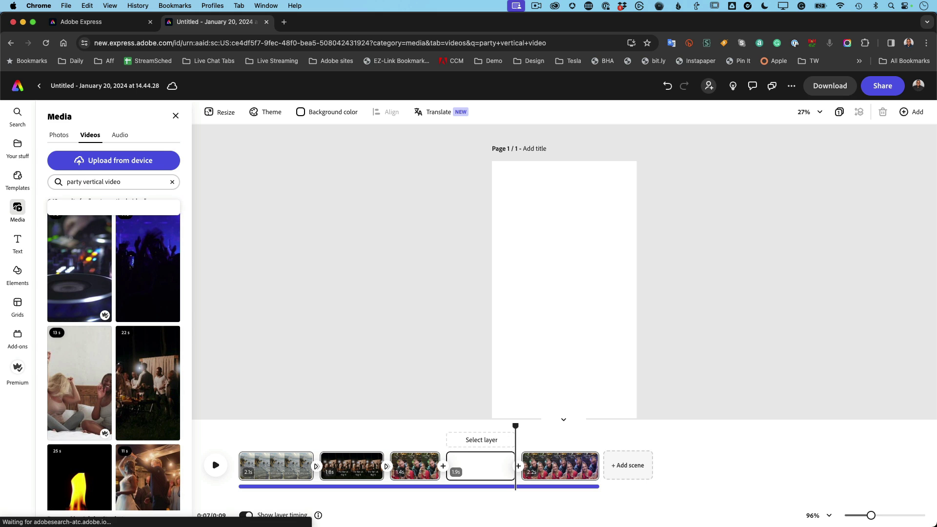
pyautogui.click(78, 284)
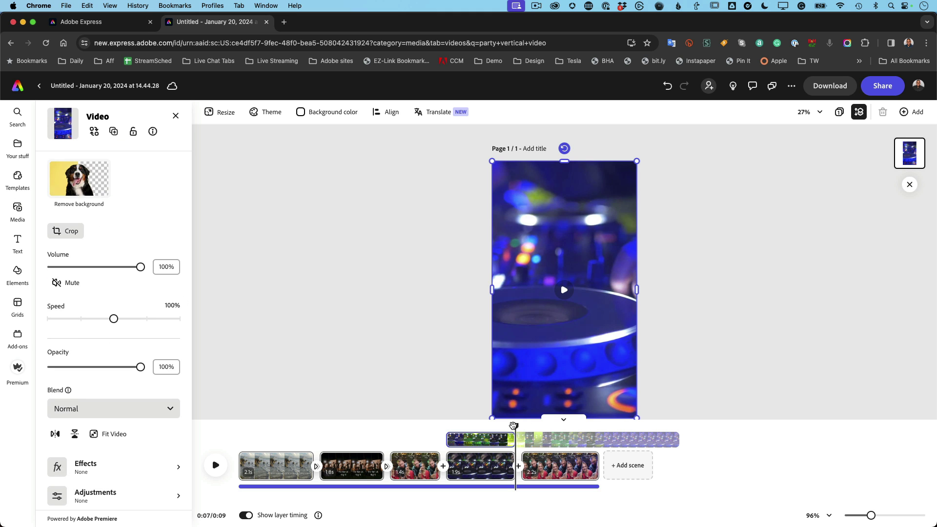
# Play the video from the end of the second scene to preview the inserted DJ clip, and move the playhead back to 8 s
pyautogui.moveTo(514, 433); pyautogui.dragTo(384, 441)
pyautogui.press('space')
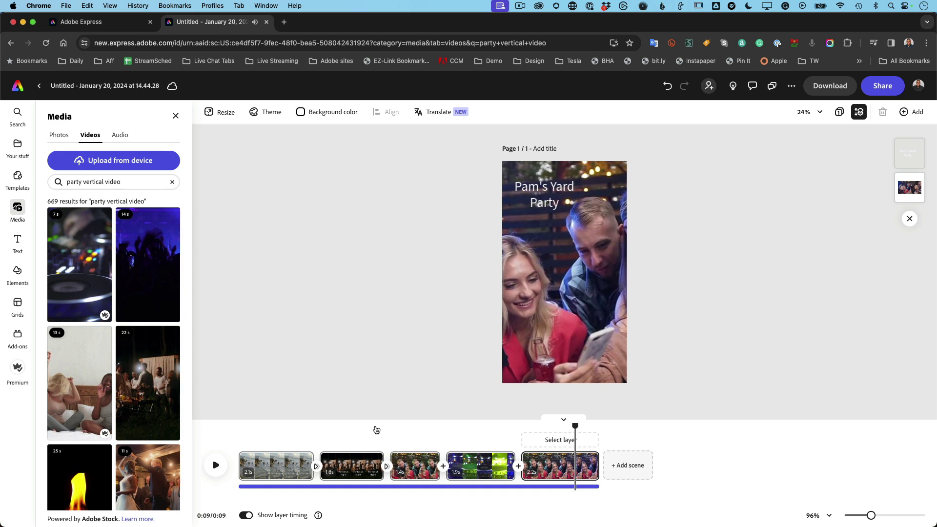
pyautogui.moveTo(536, 480)
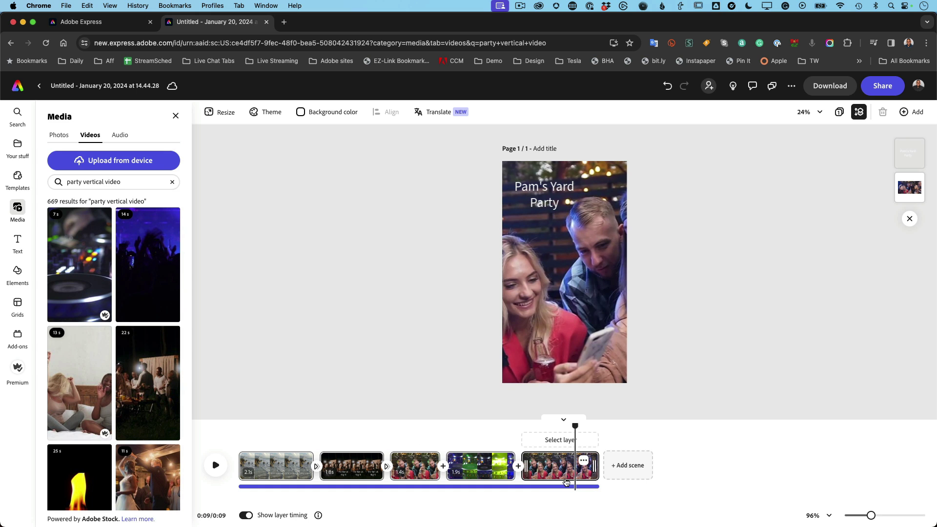
pyautogui.moveTo(575, 426); pyautogui.dragTo(550, 426)
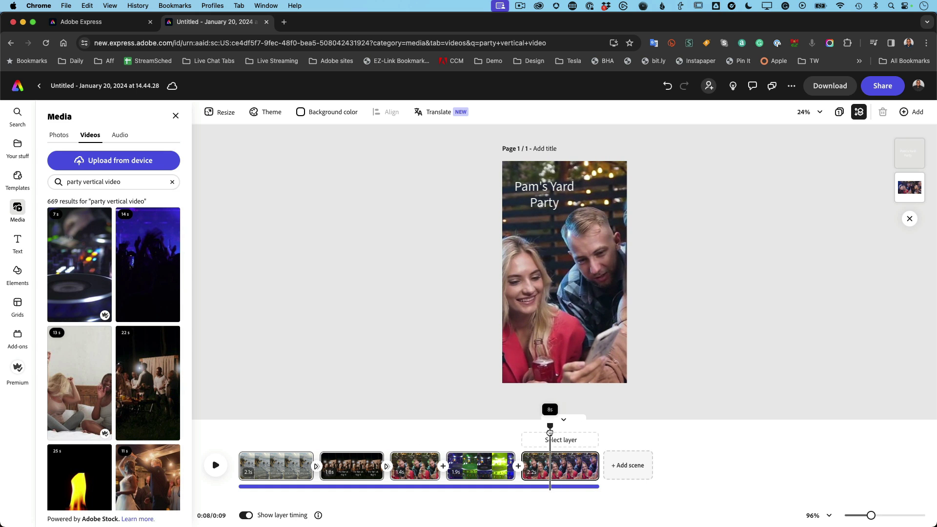
pyautogui.moveTo(532, 477)
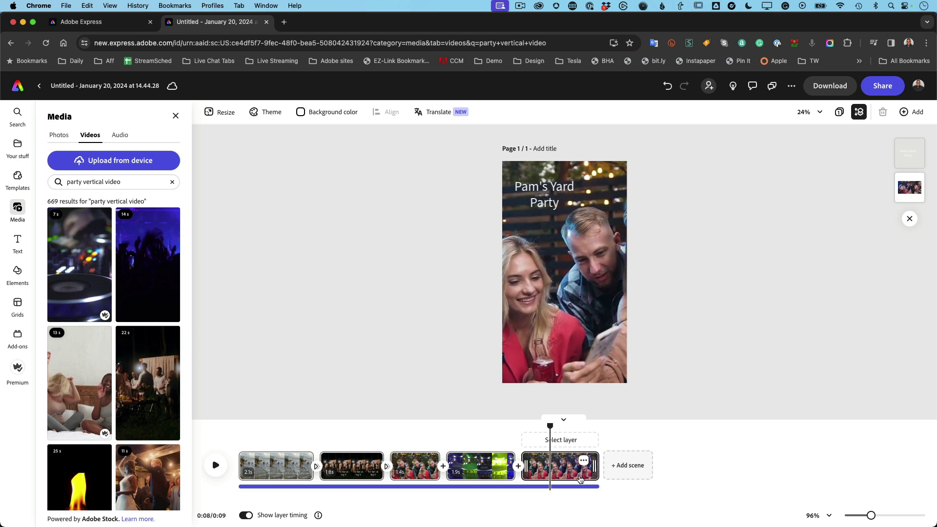
# Open the download options for the finished video
pyautogui.click(835, 89)
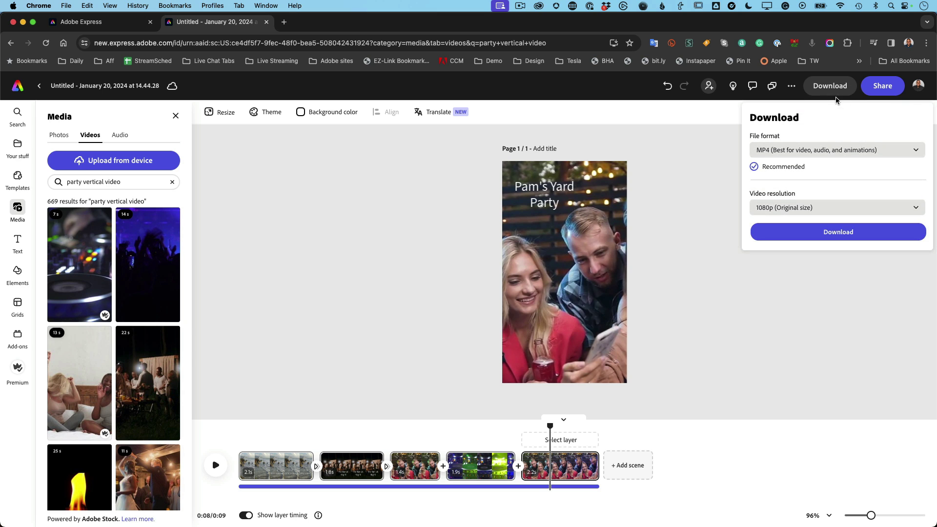